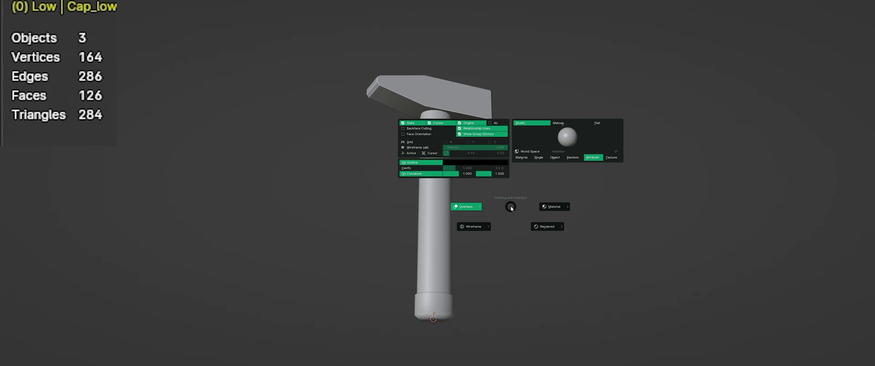
# Show the wireframe overlay and move the cap's UV islands up and left.
pyautogui.click(414, 149)
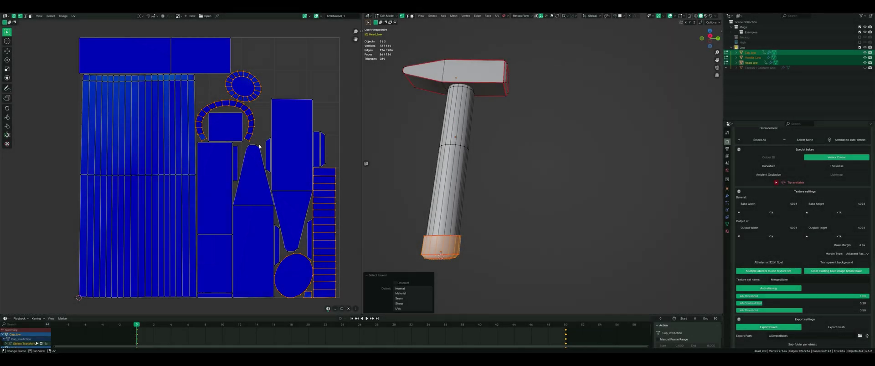
pyautogui.press('g')
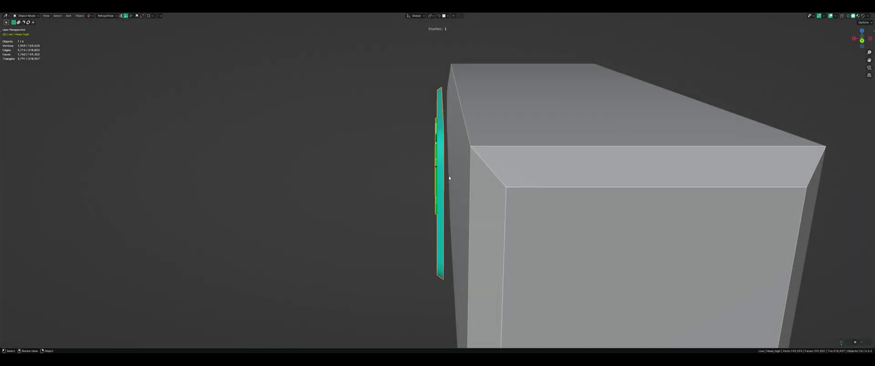
# Zoom in on the bottom cap of the hammer handle where the FM text sits.
pyautogui.scroll(-3, 527, 260)
pyautogui.scroll(5, 483, 319)
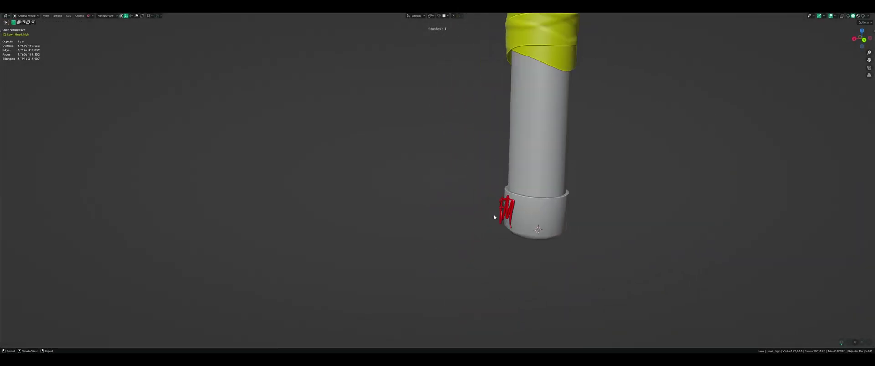
pyautogui.scroll(3, 456, 228)
pyautogui.moveTo(456, 205)
pyautogui.mouseDown(button='middle')
pyautogui.moveTo(413, 174)
pyautogui.moveTo(372, 188)
pyautogui.mouseUp(button='middle')
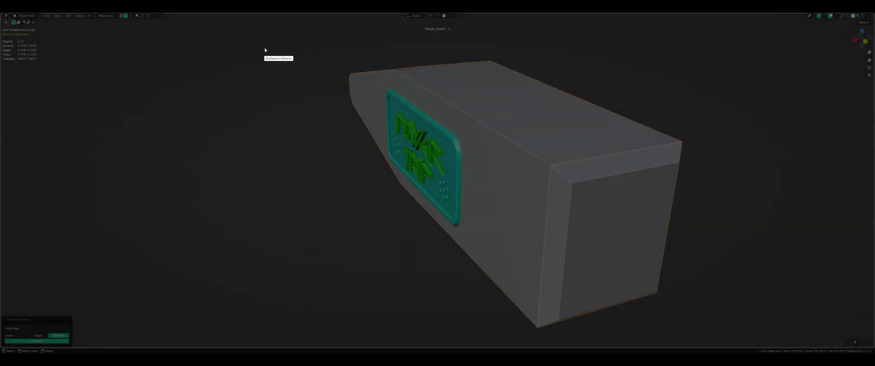
pyautogui.moveTo(265, 48); pyautogui.dragTo(580, 290)
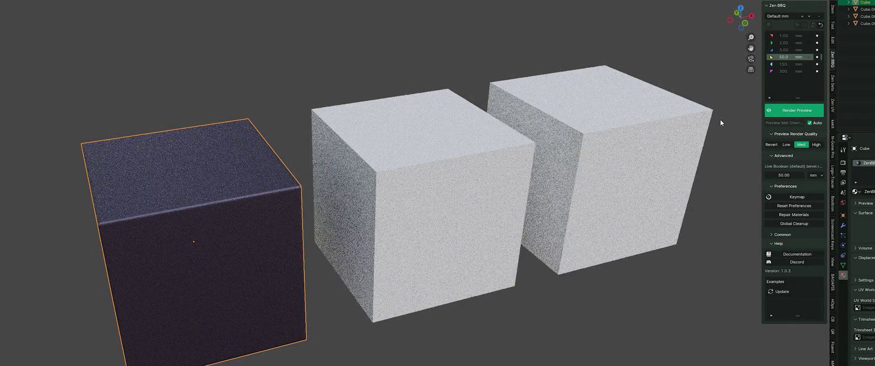
# Give the middle and right cubes ZenBBQ bevel previews.
pyautogui.click(486, 182)
pyautogui.click(817, 65)
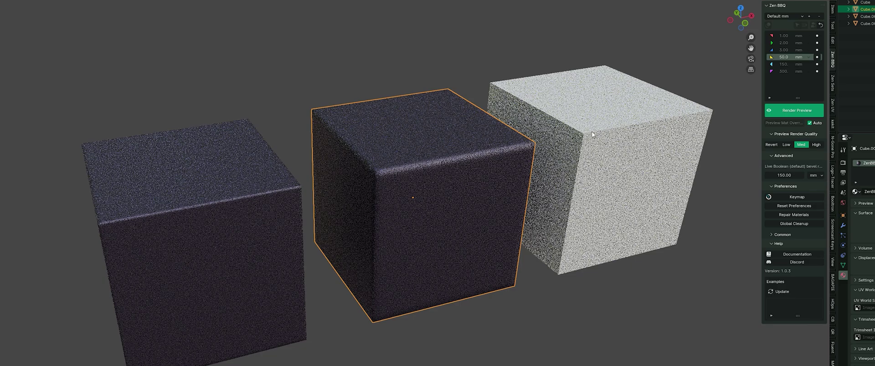
pyautogui.click(580, 132)
pyautogui.click(817, 71)
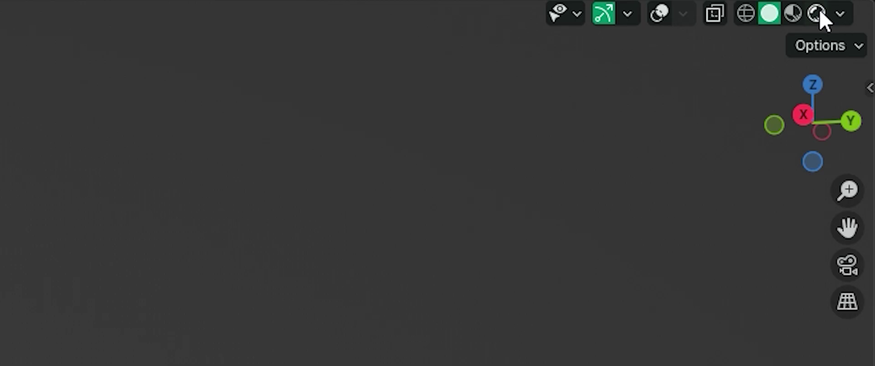
# Preview in rendered shading with Cycles, and scene lights and scene world turned off.
pyautogui.click(818, 13)
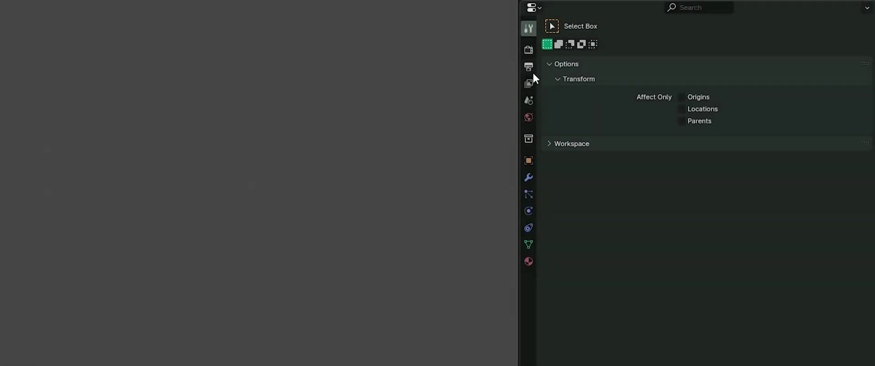
pyautogui.click(529, 51)
pyautogui.click(715, 48)
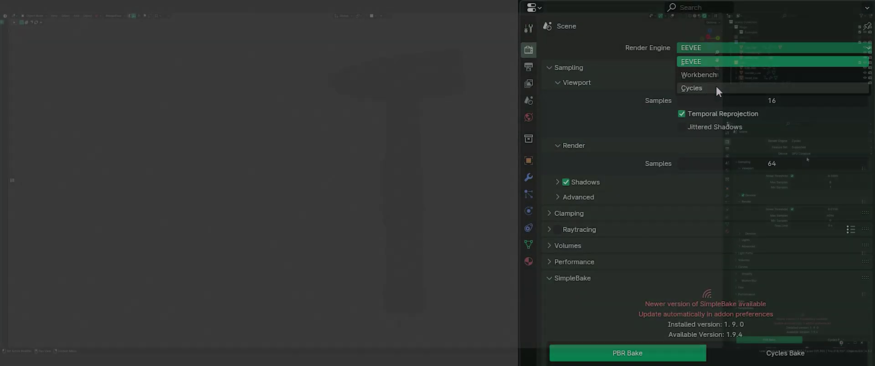
pyautogui.click(716, 87)
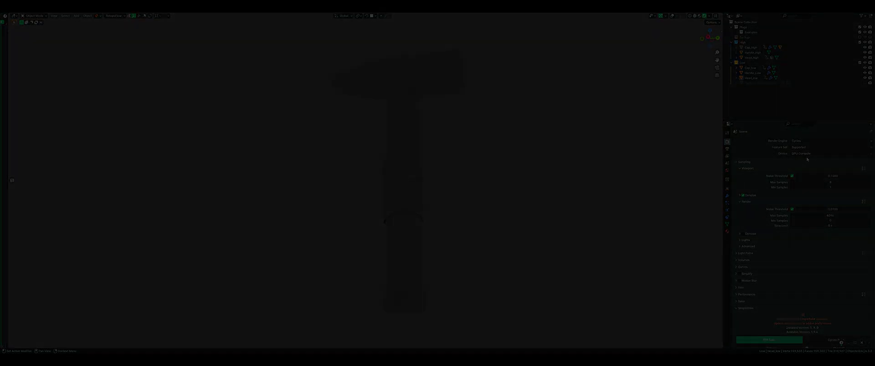
pyautogui.click(709, 16)
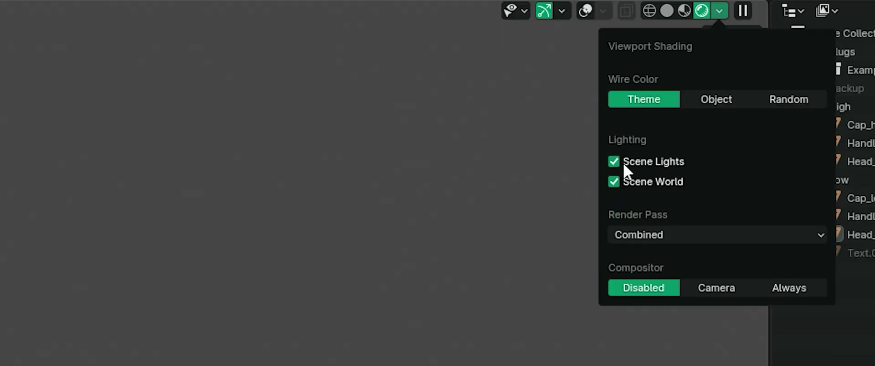
pyautogui.click(623, 162)
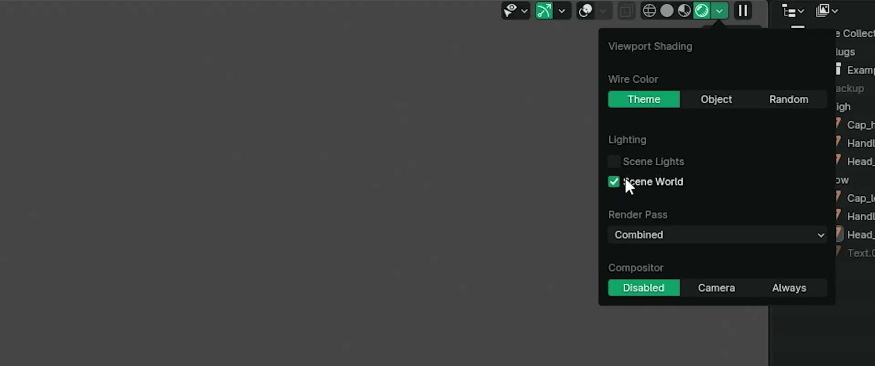
pyautogui.click(625, 179)
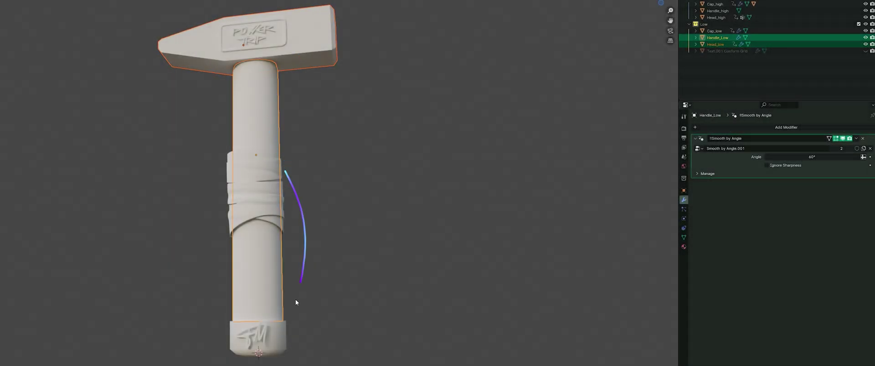
# Apply bevel previews: 3.00 cm head, 0.50 cm handle, 1.00 cm cap, plus Head_high.
pyautogui.keyDown('shift'); pyautogui.click(280, 334); pyautogui.keyUp('shift')
pyautogui.click(684, 248)
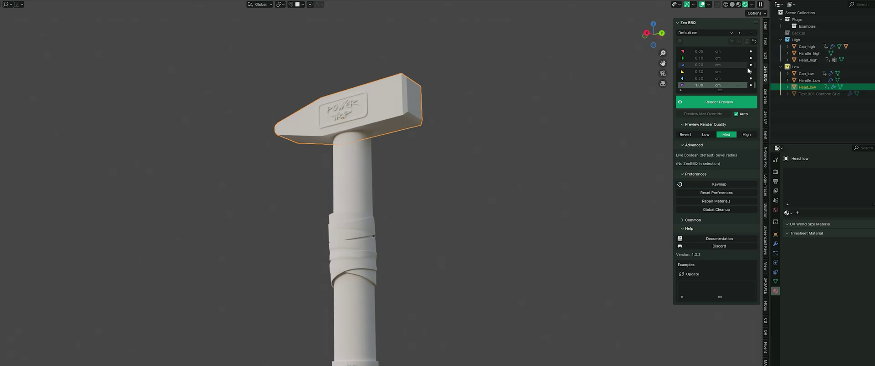
pyautogui.click(750, 65)
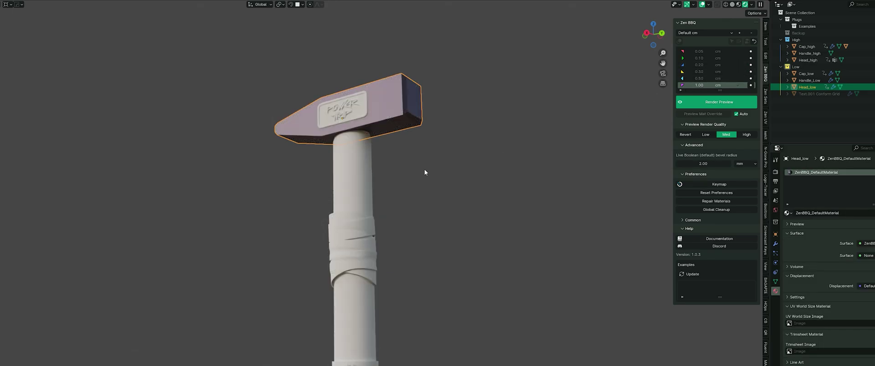
pyautogui.click(355, 172)
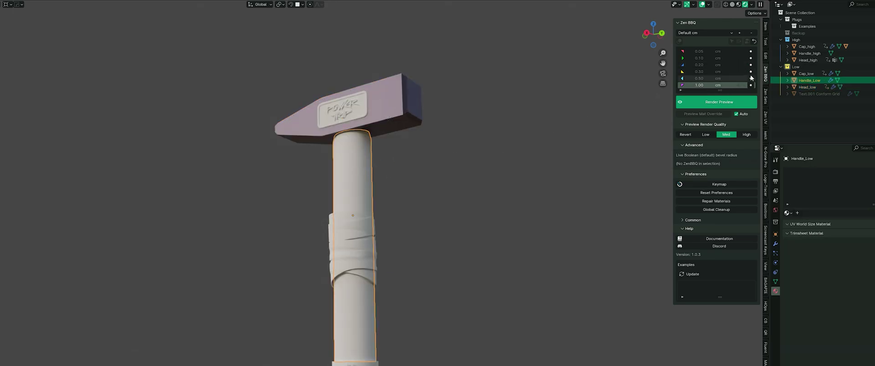
pyautogui.click(752, 78)
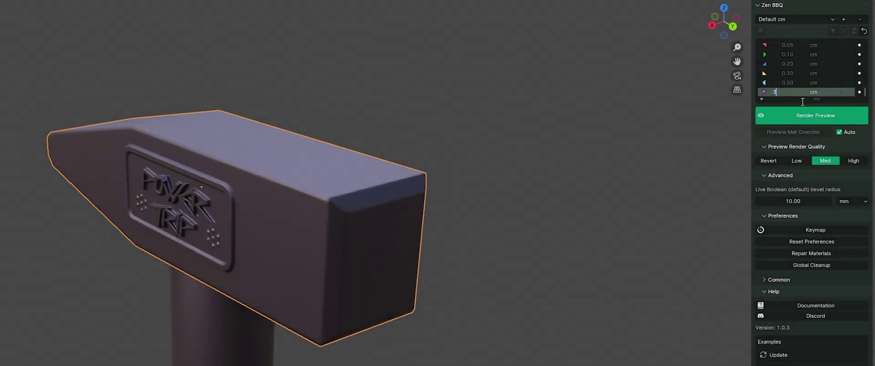
pyautogui.click(859, 92)
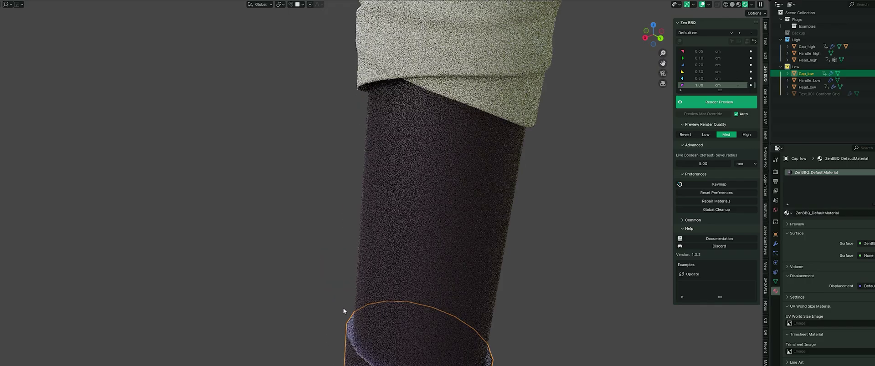
pyautogui.click(751, 86)
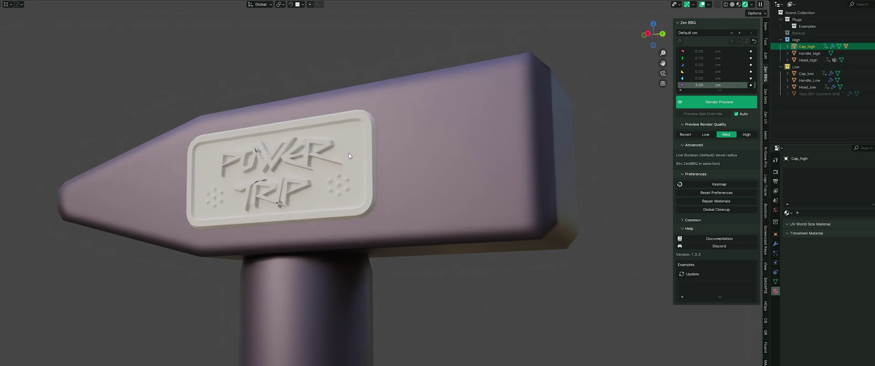
pyautogui.click(751, 65)
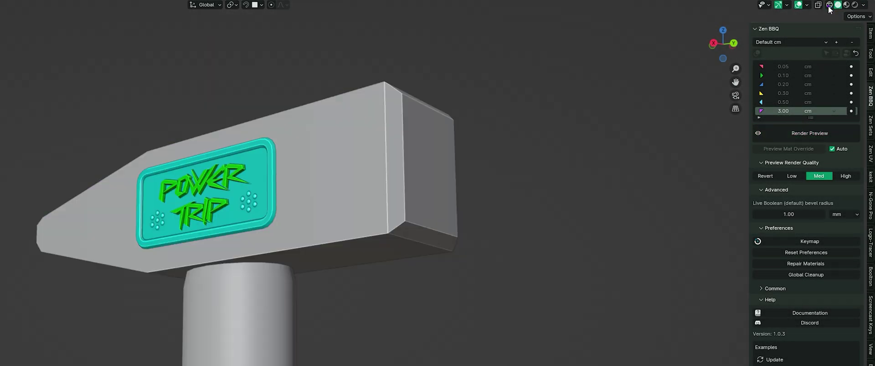
# Preview in rendered shading and raise the emblem plate's bevel radius to 30 mm.
pyautogui.click(854, 6)
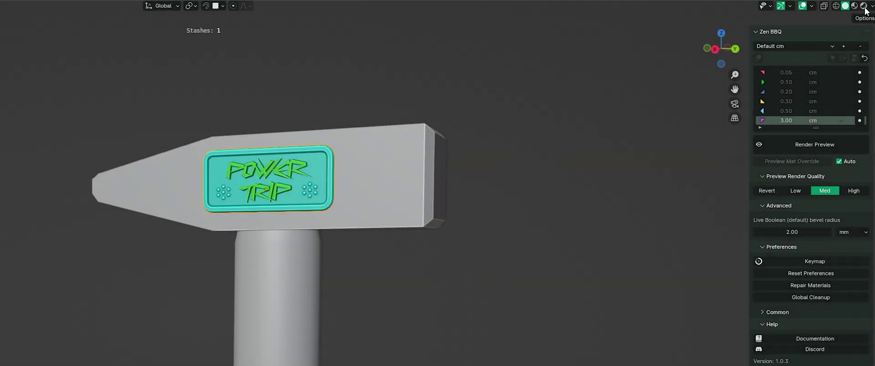
pyautogui.click(863, 6)
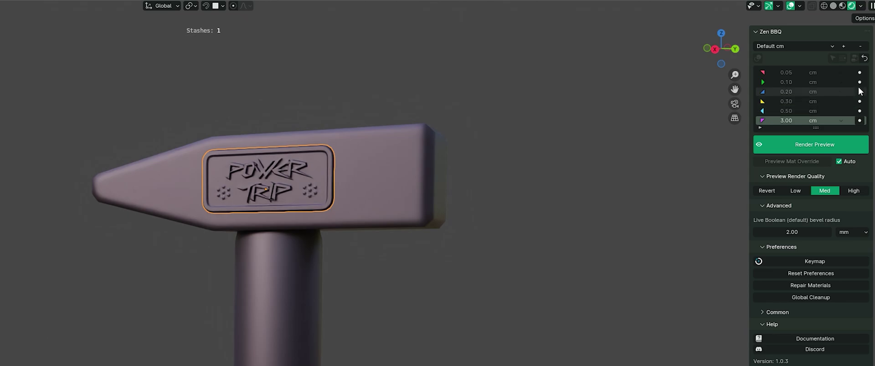
pyautogui.click(860, 121)
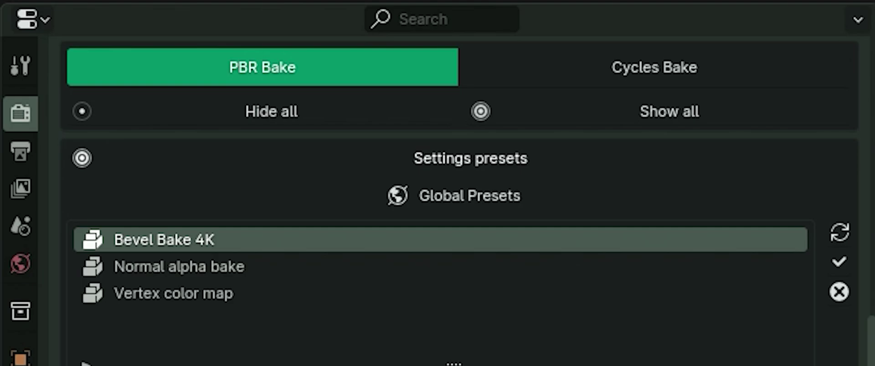
pyautogui.scroll(-1, 455, 205)
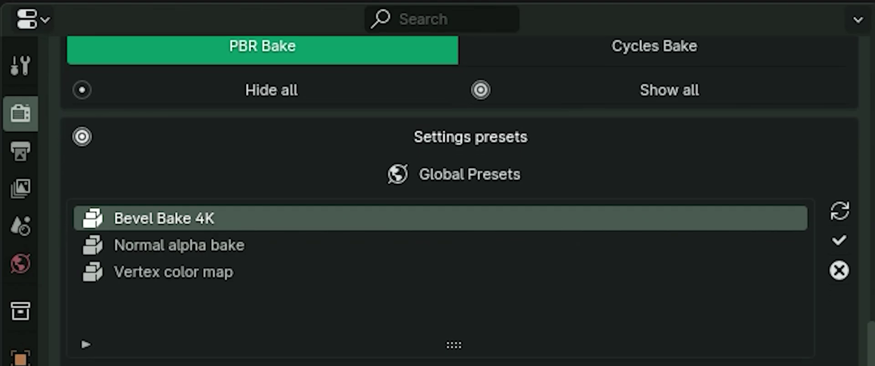
pyautogui.scroll(-2, 456, 205)
pyautogui.scroll(-3, 455, 205)
pyautogui.scroll(-2, 456, 205)
pyautogui.scroll(-2, 456, 205)
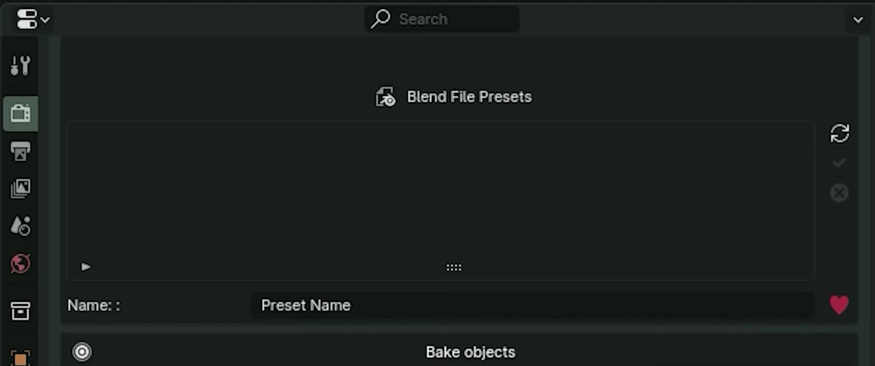
pyautogui.scroll(-3, 456, 205)
pyautogui.scroll(-3, 456, 205)
pyautogui.scroll(-3, 456, 205)
pyautogui.scroll(-3, 456, 205)
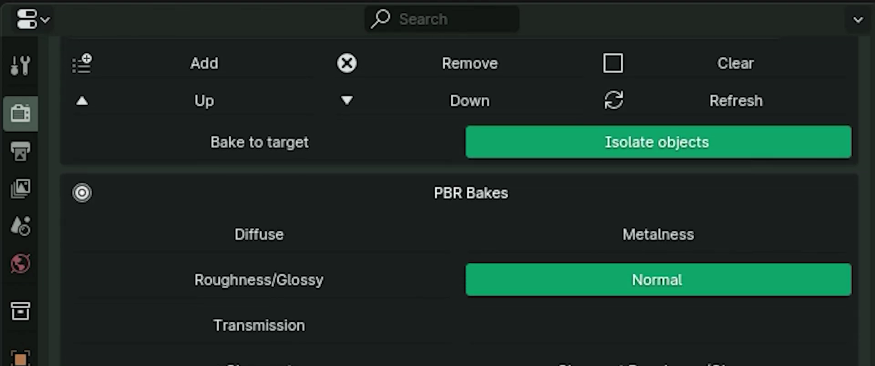
pyautogui.scroll(-3, 456, 205)
pyautogui.scroll(-3, 456, 205)
pyautogui.scroll(-3, 456, 205)
pyautogui.scroll(-2, 456, 205)
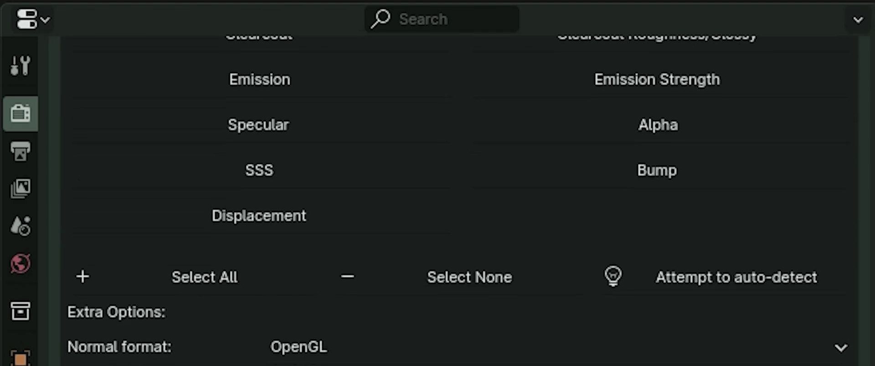
pyautogui.scroll(-3, 456, 206)
pyautogui.scroll(-3, 455, 205)
pyautogui.scroll(-3, 455, 205)
pyautogui.scroll(-3, 455, 205)
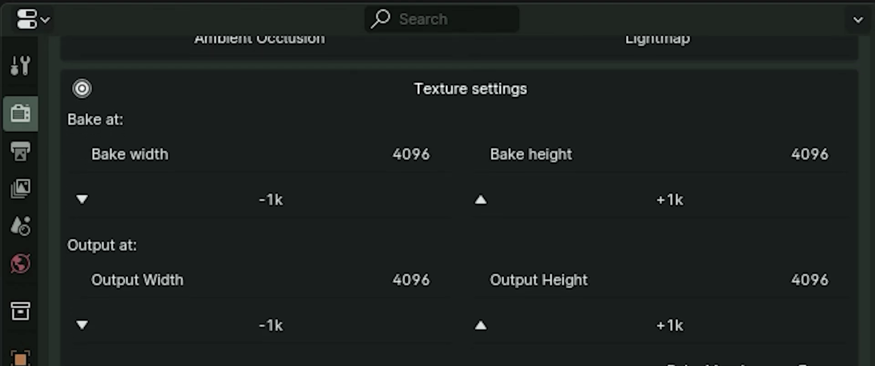
pyautogui.scroll(-3, 455, 205)
pyautogui.scroll(-3, 456, 205)
pyautogui.scroll(-4, 456, 205)
pyautogui.scroll(-3, 455, 205)
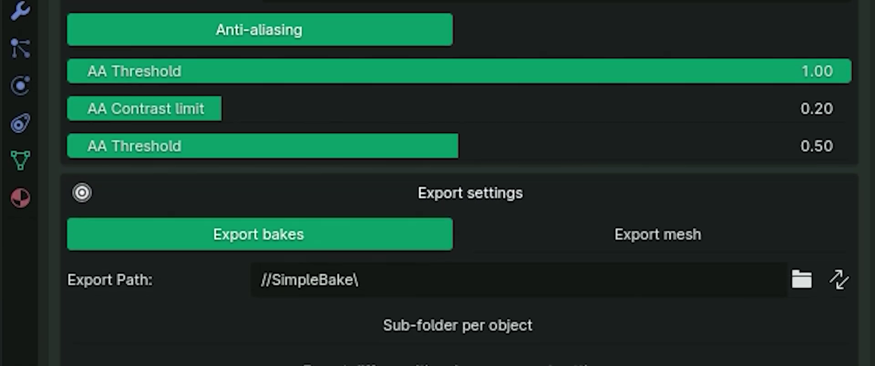
pyautogui.scroll(-3, 456, 205)
pyautogui.scroll(-3, 455, 205)
pyautogui.scroll(-2, 456, 205)
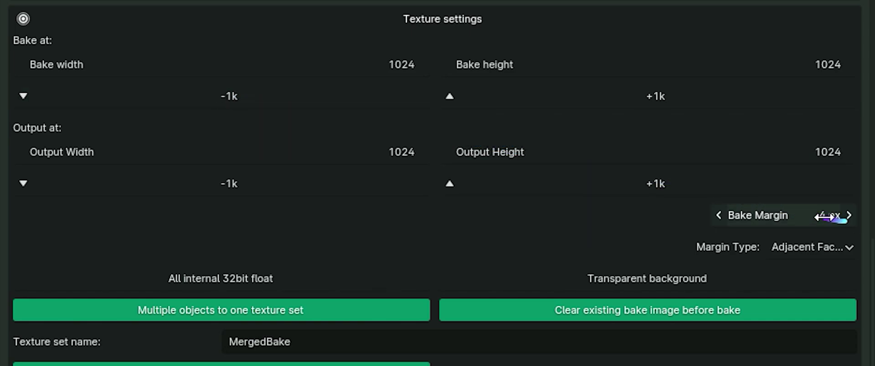
# Bake the normal map, save a 'Bevels Bake 4K' global preset, and target the Export folder.
pyautogui.click(830, 223)
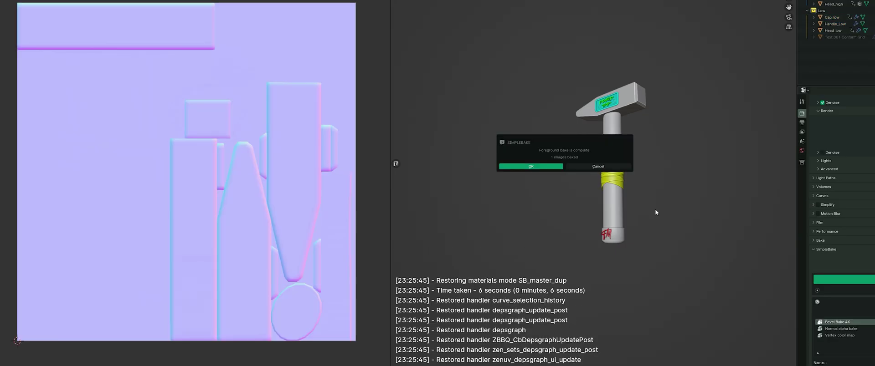
pyautogui.click(531, 167)
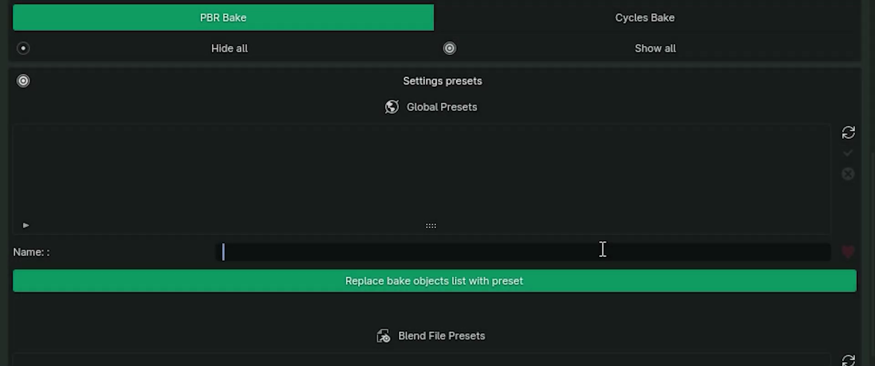
pyautogui.write('Bevels Bake')
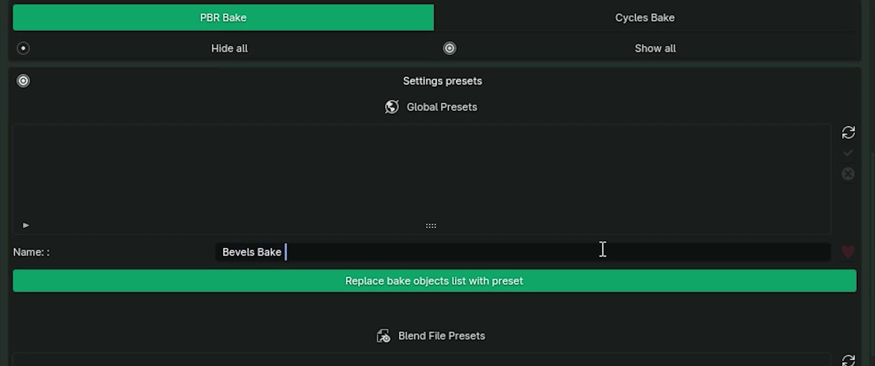
pyautogui.click(848, 252)
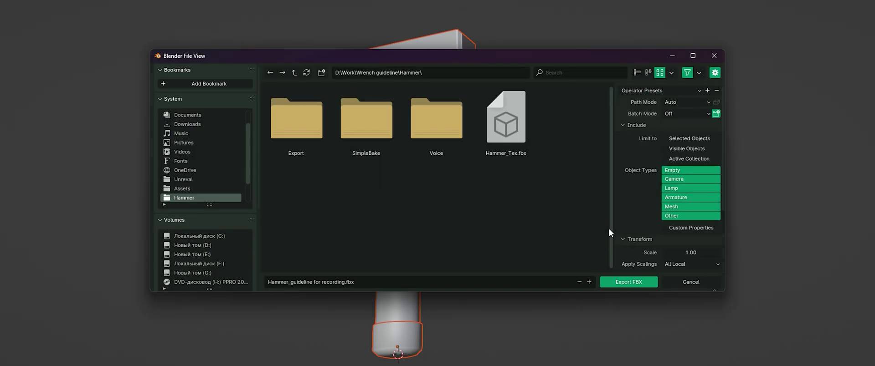
pyautogui.doubleClick(297, 124)
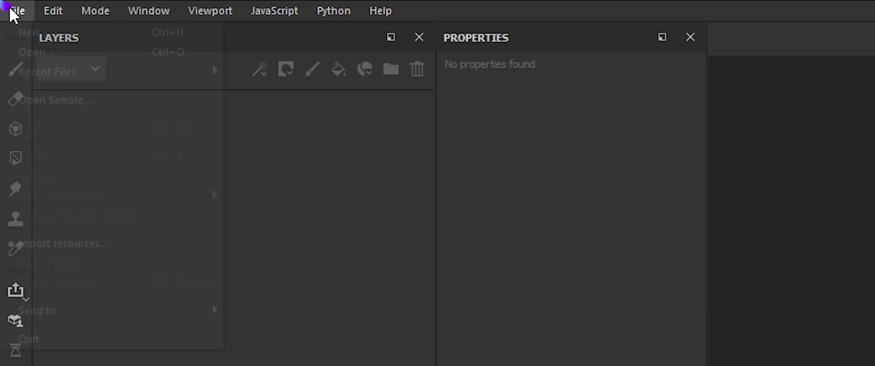
# Create a new PBR Metallic Roughness project at 2048 resolution.
pyautogui.click(4, 9)
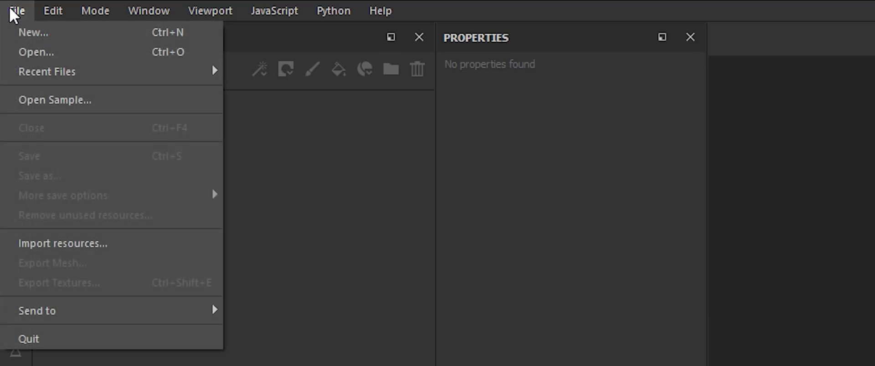
pyautogui.click(29, 31)
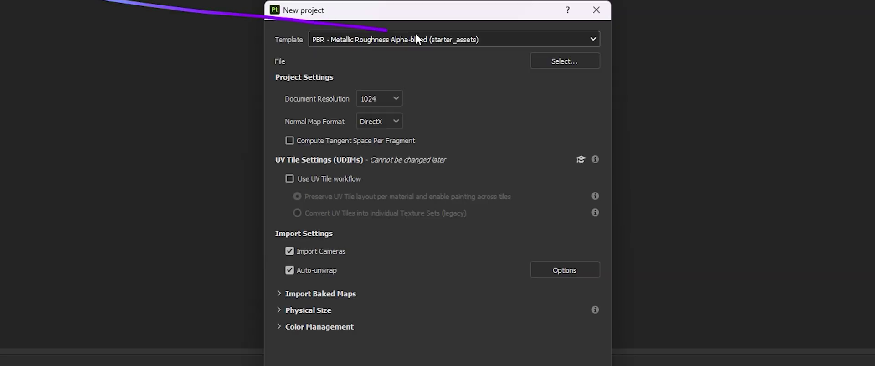
pyautogui.click(437, 40)
pyautogui.click(425, 168)
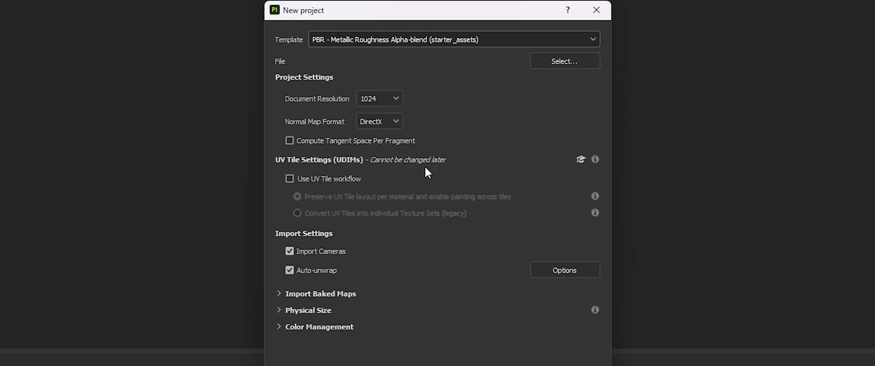
pyautogui.click(392, 98)
pyautogui.click(386, 165)
pyautogui.click(391, 122)
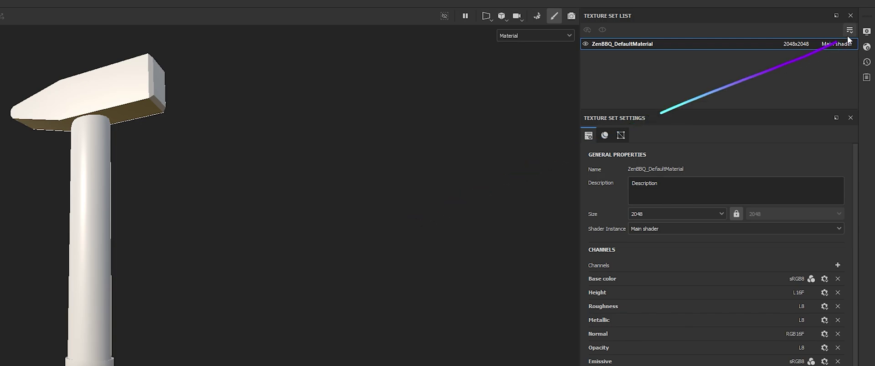
# Enable Temporal Anti-Aliasing in the viewport display settings.
pyautogui.click(866, 31)
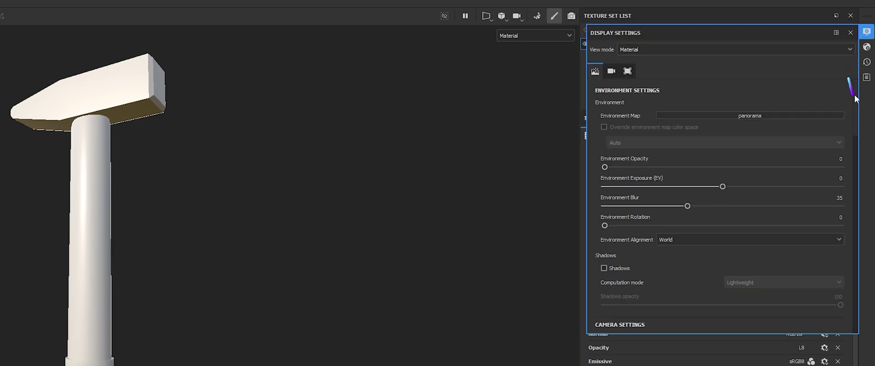
pyautogui.moveTo(854, 95); pyautogui.dragTo(855, 190)
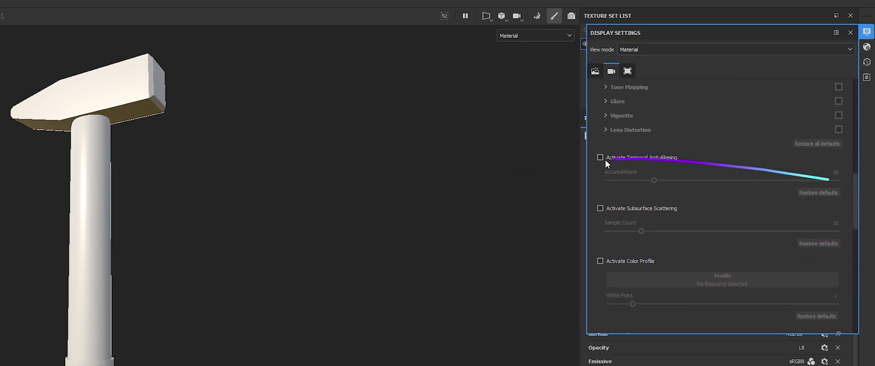
pyautogui.click(600, 158)
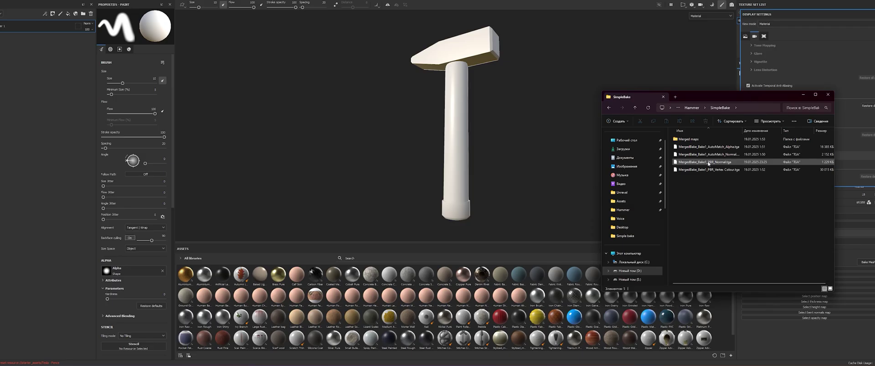
# Import the baked normal map as a texture into the current project and filter assets to it.
pyautogui.moveTo(683, 150); pyautogui.dragTo(482, 292)
pyautogui.click(568, 73)
pyautogui.click(583, 114)
pyautogui.click(569, 299)
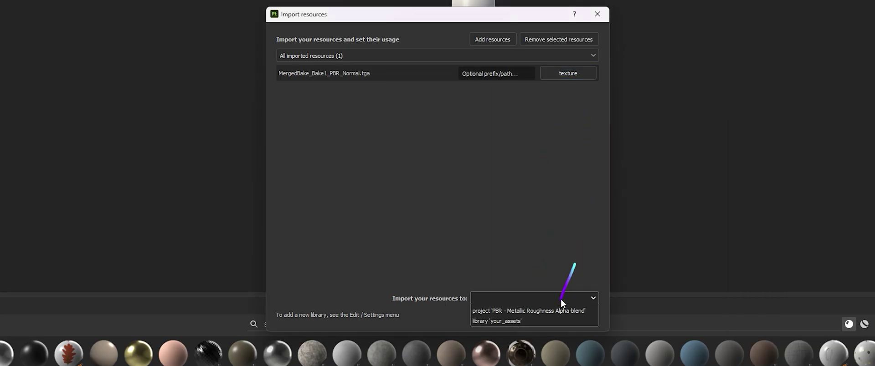
pyautogui.click(531, 319)
pyautogui.click(208, 254)
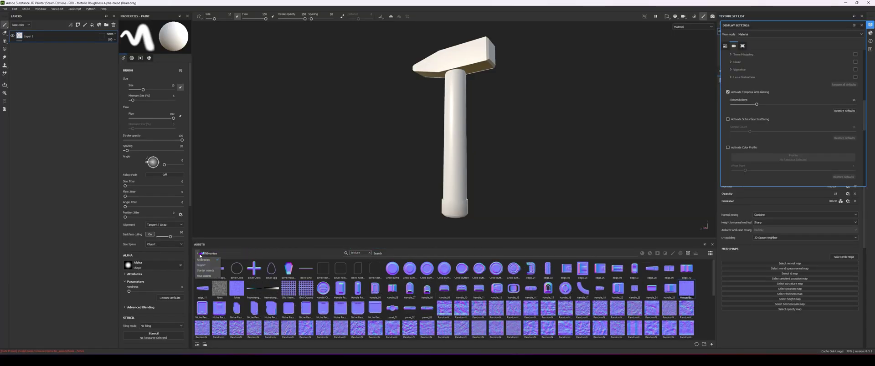
pyautogui.click(201, 265)
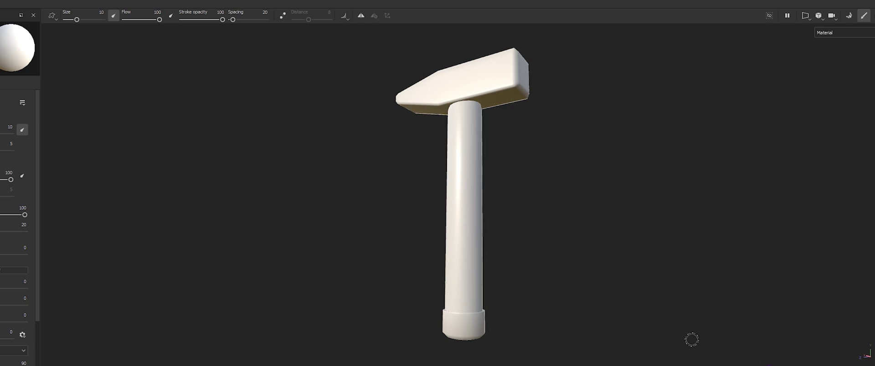
# Drop the imported normal map onto the hammer, set the output size, and bake mesh maps.
pyautogui.moveTo(207, 274); pyautogui.dragTo(499, 72)
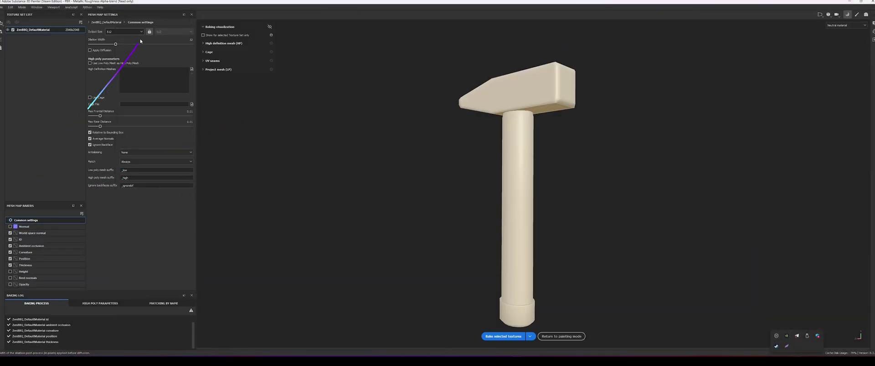
pyautogui.click(141, 31)
pyautogui.click(506, 337)
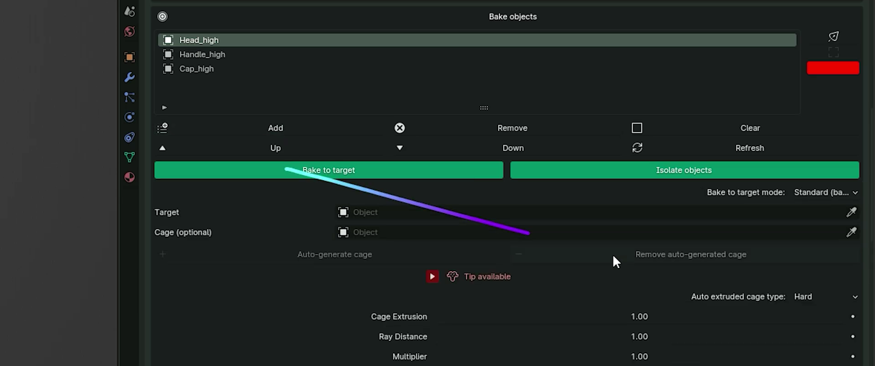
# Enable Bake to target and pick auto-matching of high-poly parts to low-poly ones.
pyautogui.click(838, 192)
pyautogui.click(827, 224)
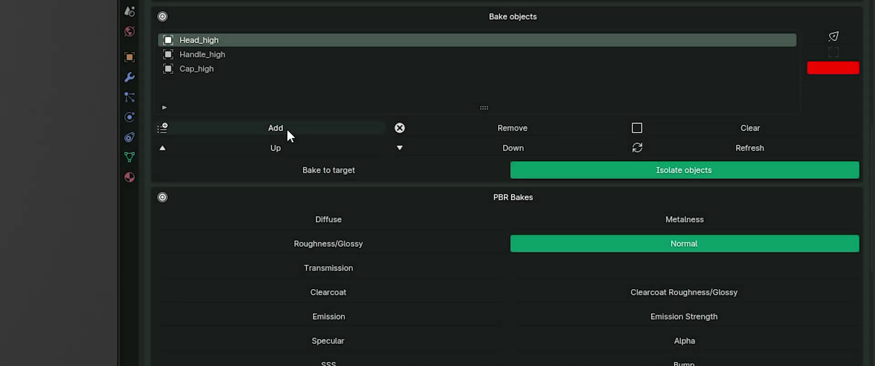
# Re-enable Bake to target, set mode to 'Auto-match high to low', and check its options.
pyautogui.click(286, 169)
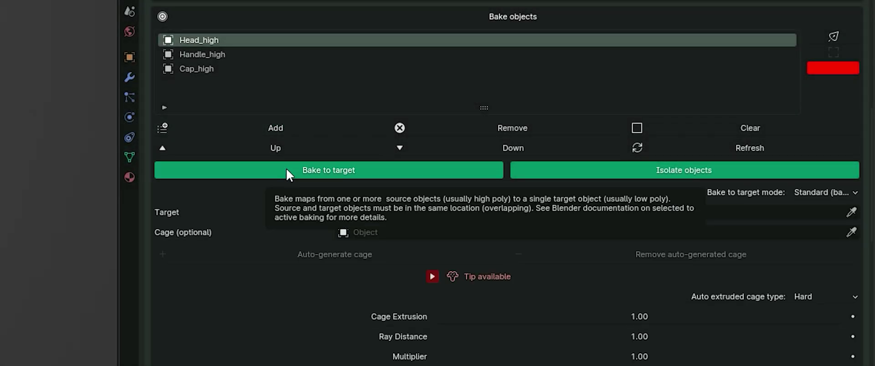
pyautogui.click(837, 196)
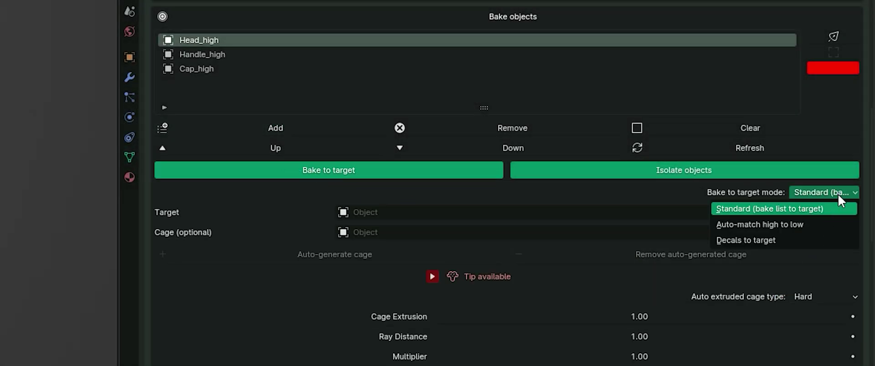
pyautogui.click(826, 225)
pyautogui.click(832, 212)
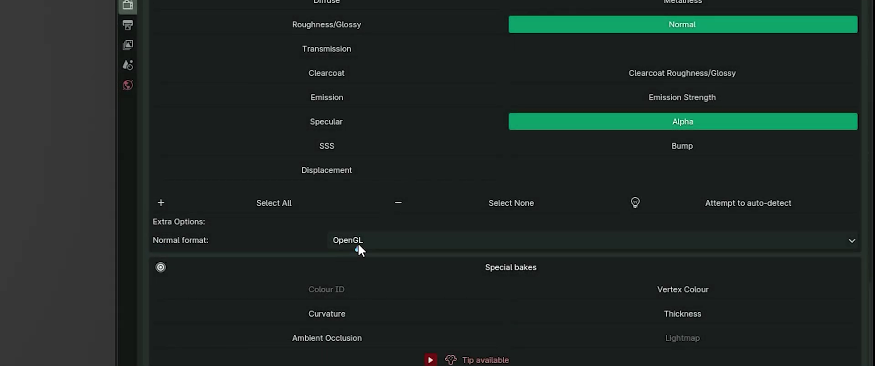
# Set the bake to DirectX normals, 4096 output size and a bake margin of 2.
pyautogui.click(357, 242)
pyautogui.click(356, 270)
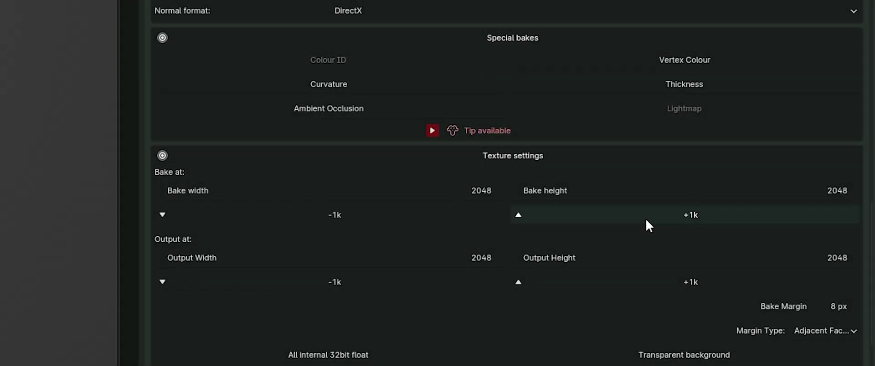
pyautogui.click(646, 220)
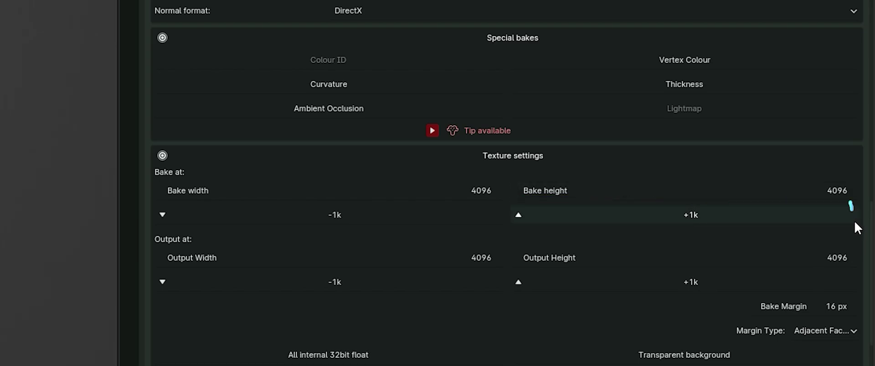
pyautogui.click(838, 310)
pyautogui.write('3')
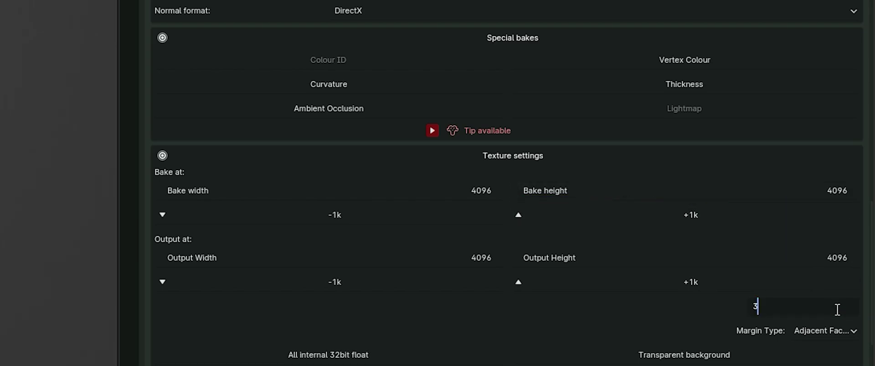
pyautogui.write('2')
pyautogui.press('Return')
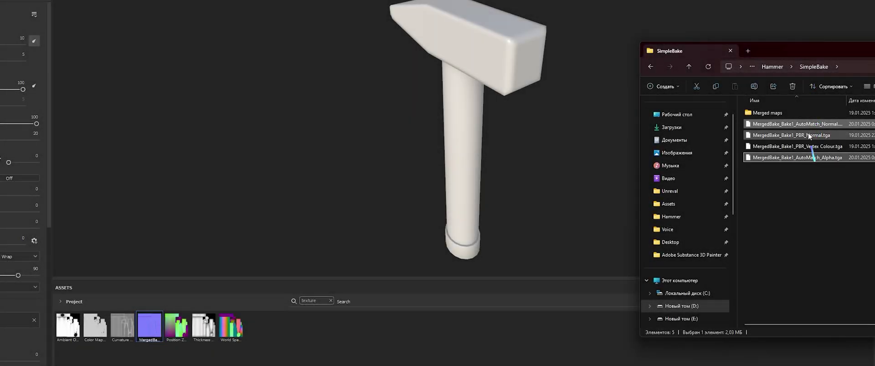
# Import the two baked Blender maps as textures into the current project.
pyautogui.moveTo(809, 136); pyautogui.dragTo(433, 310)
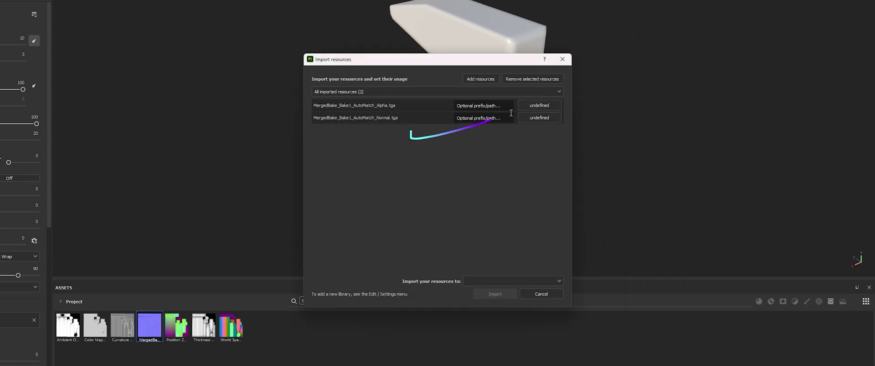
pyautogui.click(533, 281)
pyautogui.click(529, 297)
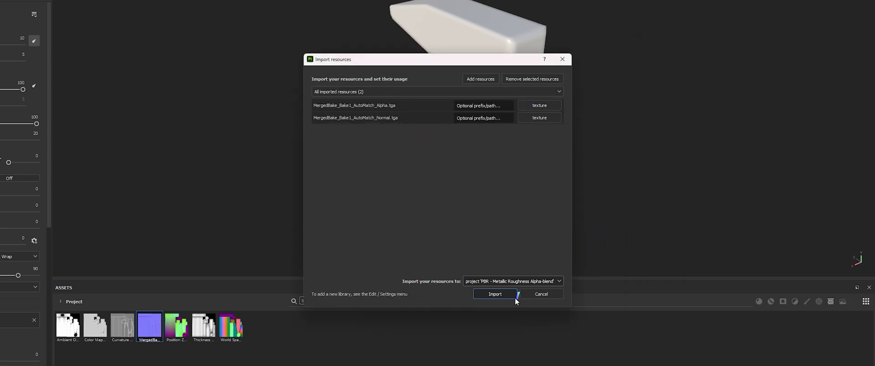
pyautogui.click(496, 293)
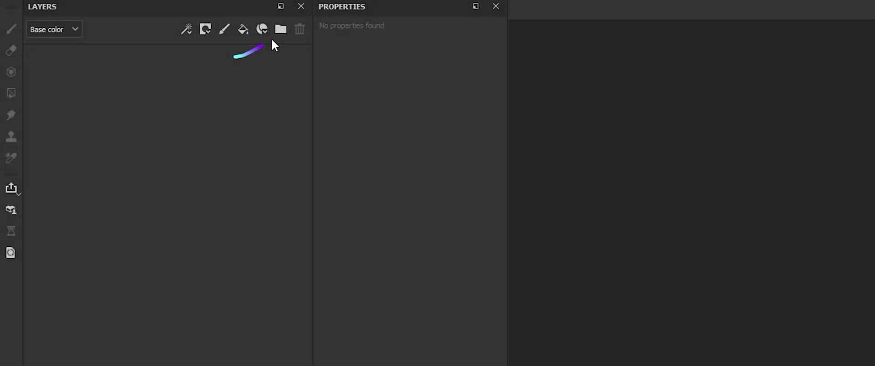
# Create a new layer folder above Fill layer 1 and name it 'HP details'.
pyautogui.click(280, 31)
pyautogui.doubleClick(102, 59)
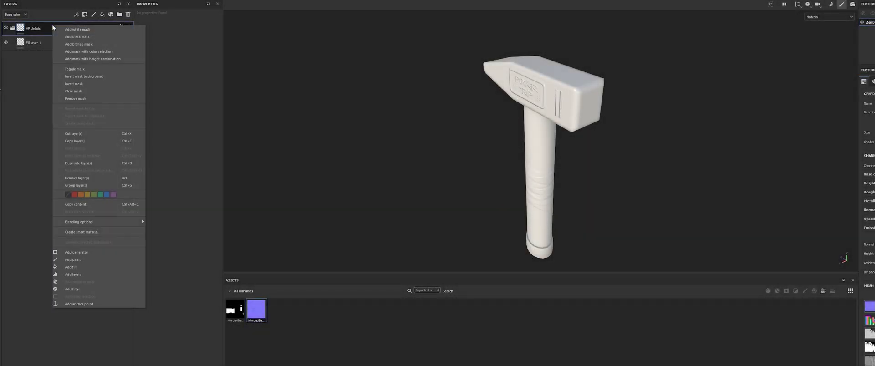
# Add a black mask to HP details with a baked-alpha fill effect and a paint effect above.
pyautogui.click(72, 37)
pyautogui.rightClick(70, 32)
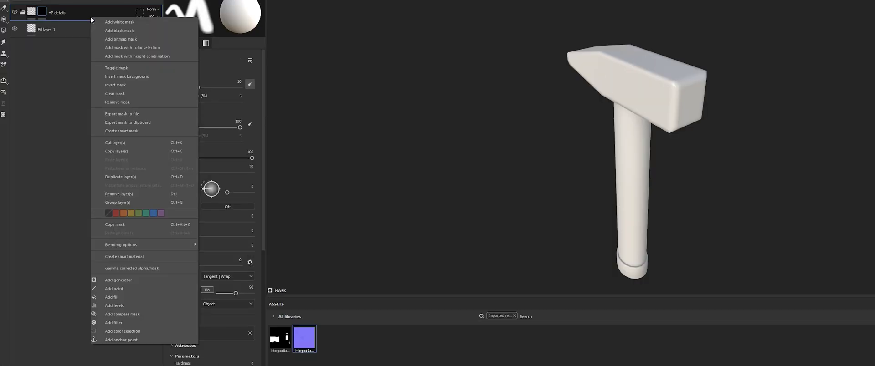
pyautogui.click(136, 296)
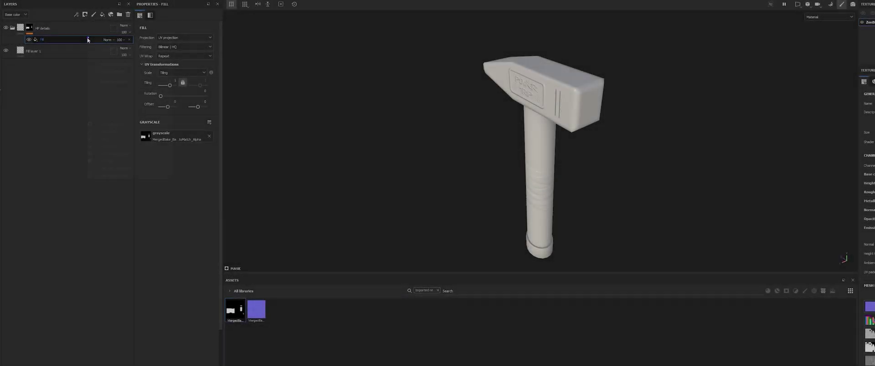
pyautogui.click(76, 14)
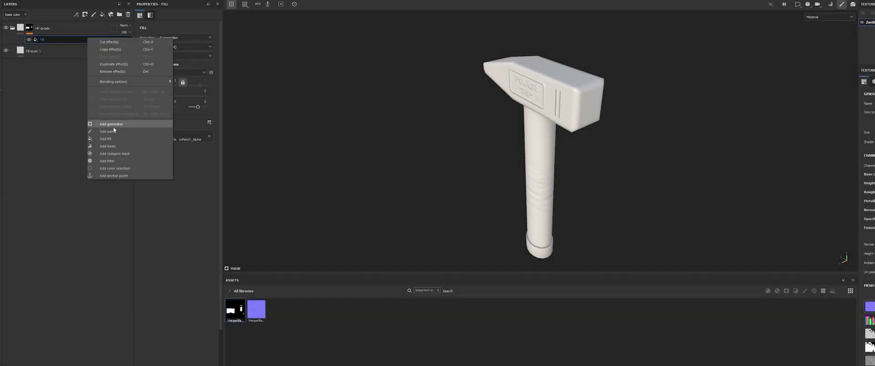
pyautogui.click(113, 127)
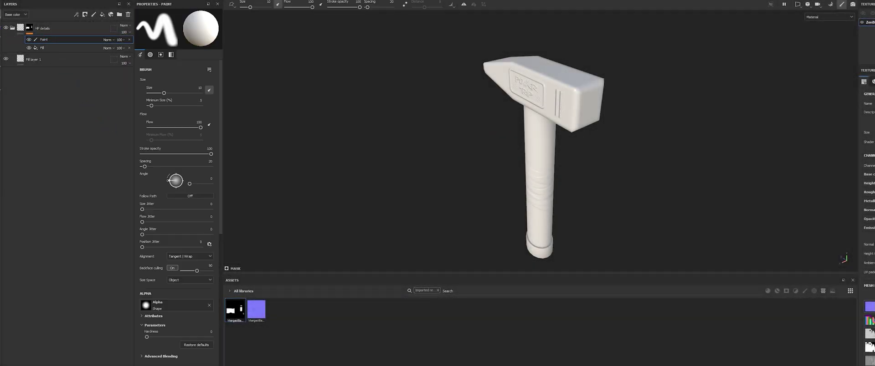
# In split 2D/3D mask view, paint black over the stray white spot.
pyautogui.press('F1')
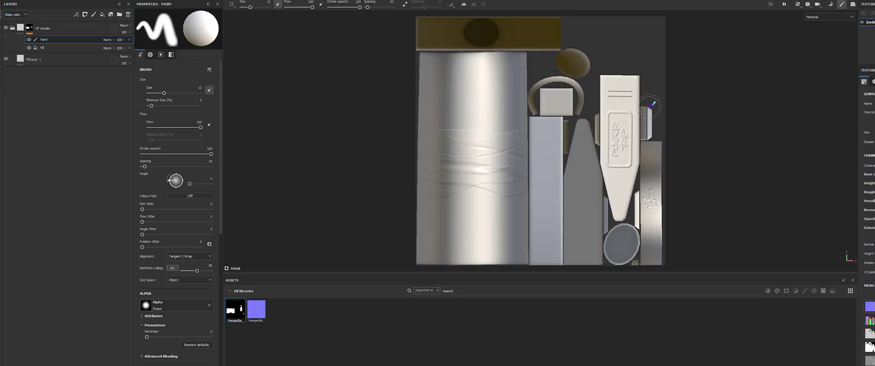
pyautogui.press('m')
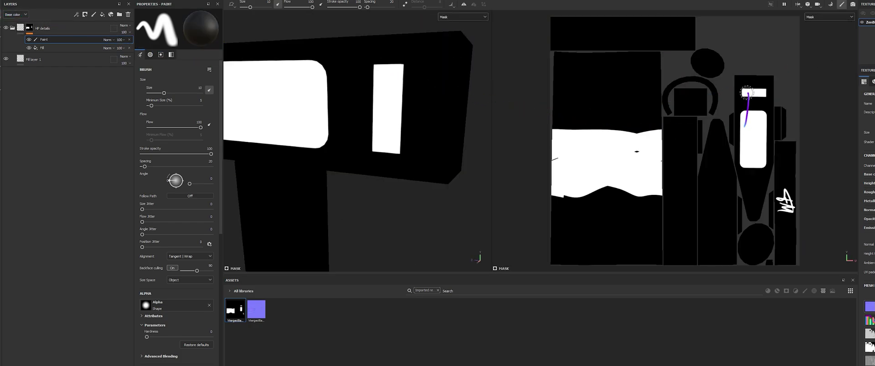
pyautogui.scroll(5, 729, 93)
pyautogui.moveTo(729, 93); pyautogui.dragTo(738, 107)
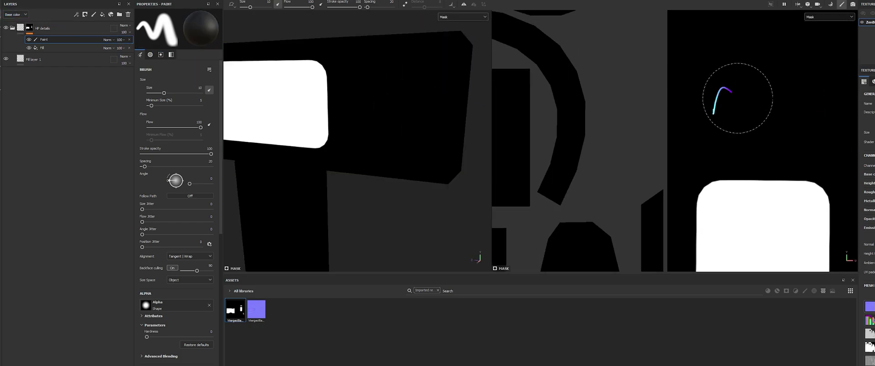
# Return to the material view in a maximised 3D viewport and orbit to inspect the POWER TRIP plate.
pyautogui.click(824, 18)
pyautogui.click(817, 32)
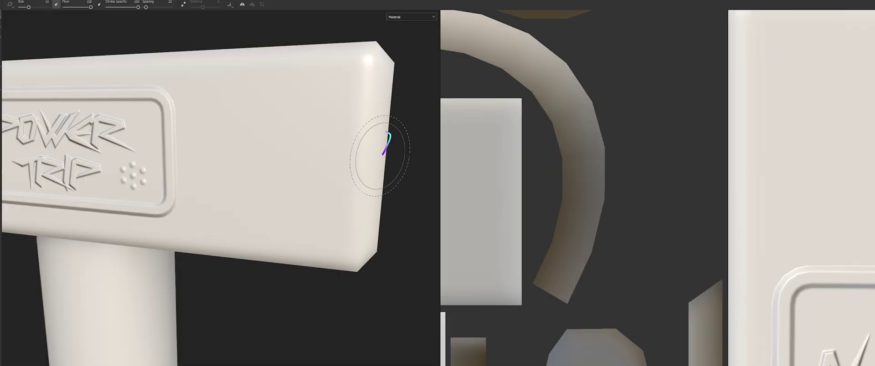
pyautogui.press('F2')
pyautogui.press('Tab')
pyautogui.keyDown('alt'); pyautogui.moveTo(396, 175); pyautogui.dragTo(463, 134); pyautogui.keyUp('alt')
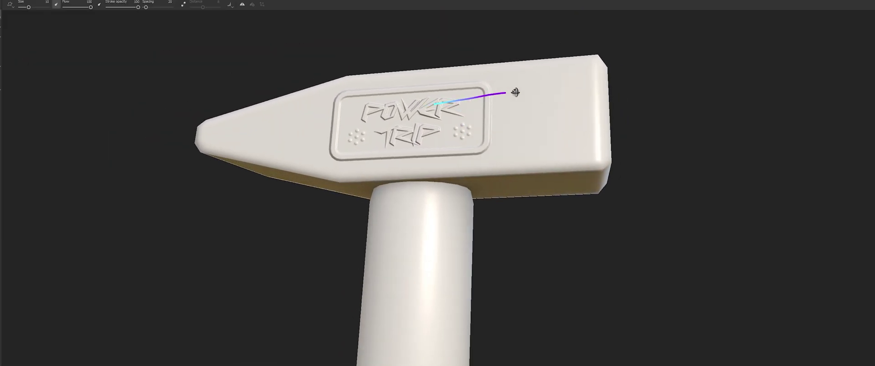
pyautogui.keyDown('alt'); pyautogui.moveTo(515, 93); pyautogui.dragTo(525, 104); pyautogui.keyUp('alt')
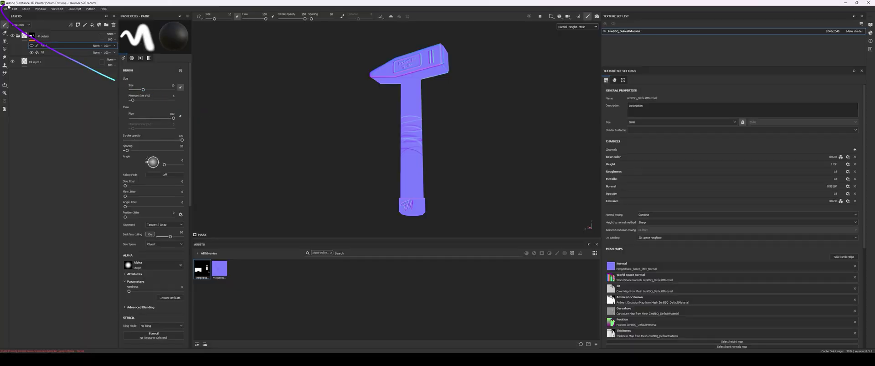
# In Export Textures, choose the Unreal Engine 4 (Packed) template, targa format and 4096 size.
pyautogui.click(5, 8)
pyautogui.click(27, 82)
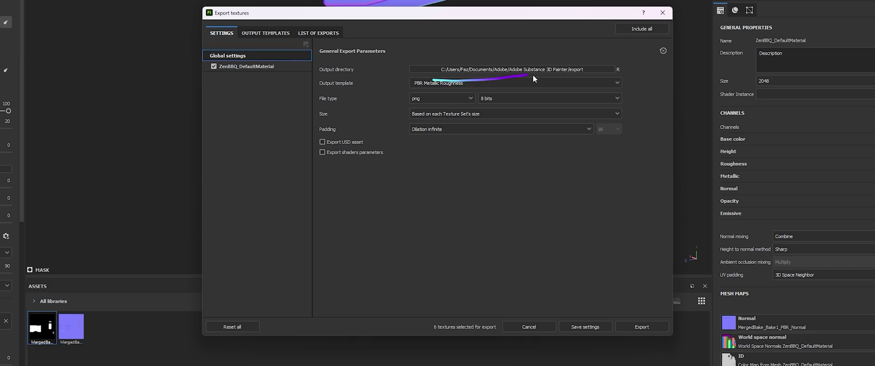
pyautogui.click(548, 82)
pyautogui.scroll(-5, 531, 108)
pyautogui.scroll(-2, 531, 108)
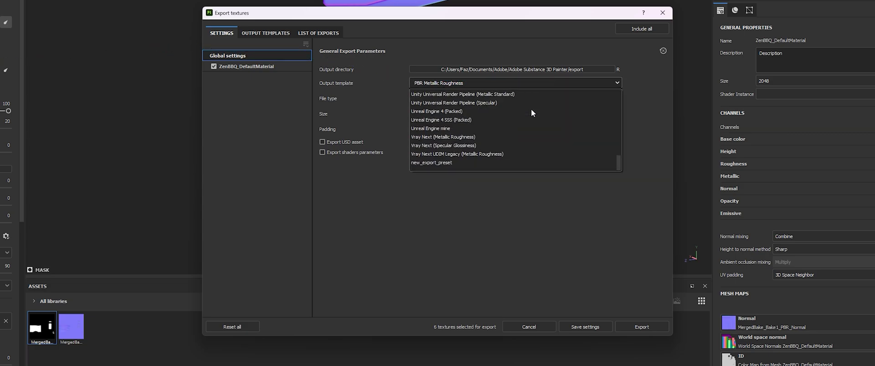
pyautogui.click(509, 111)
pyautogui.click(457, 99)
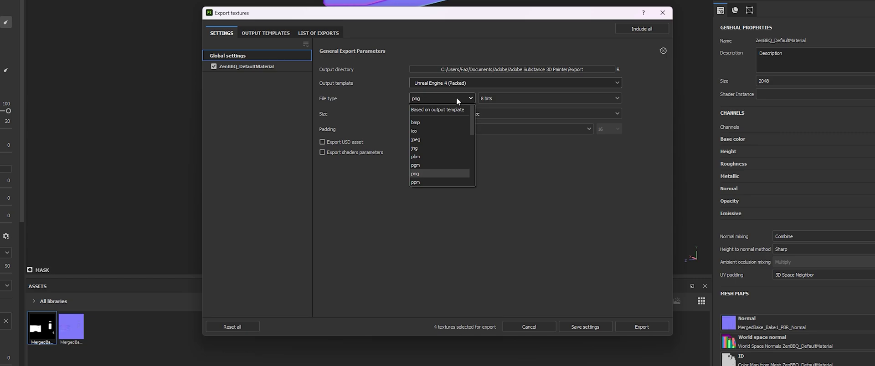
pyautogui.scroll(-2, 455, 146)
pyautogui.click(449, 168)
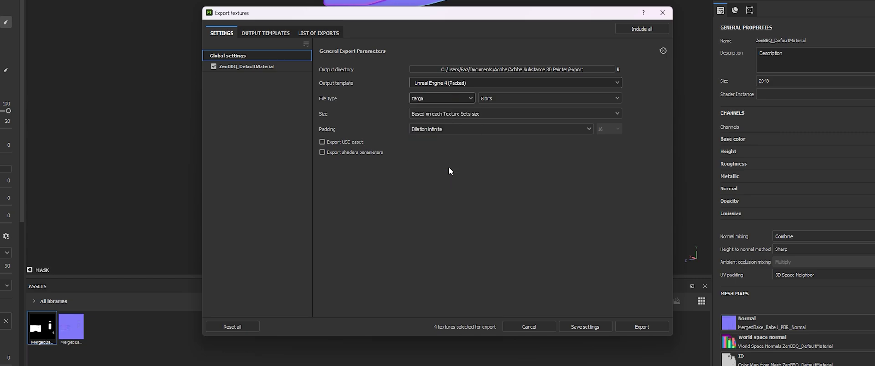
pyautogui.click(449, 113)
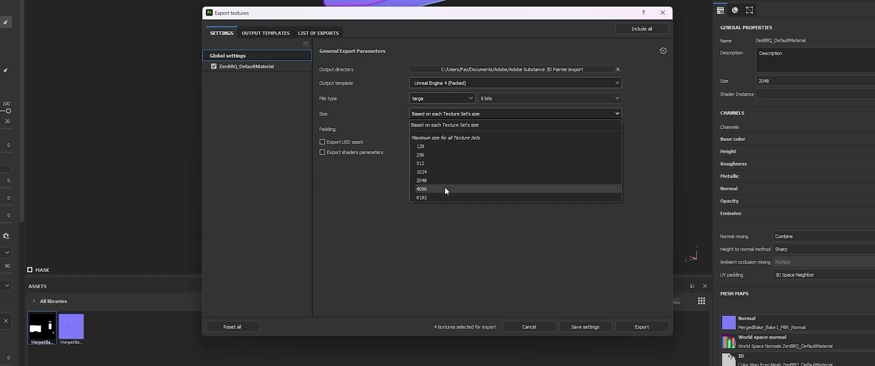
pyautogui.click(445, 188)
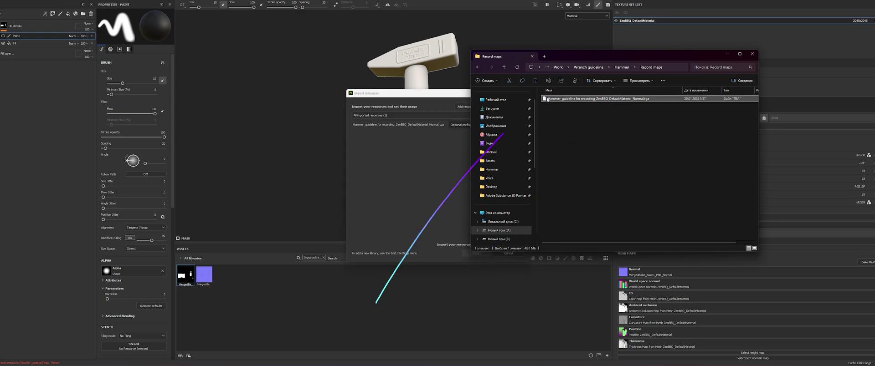
# Import the hammer normal map as a project texture and filter assets to Project.
pyautogui.click(507, 124)
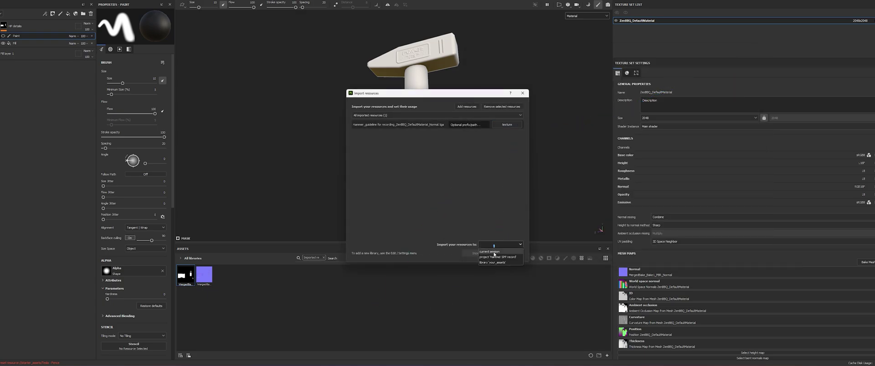
pyautogui.click(477, 253)
pyautogui.click(192, 258)
pyautogui.click(185, 270)
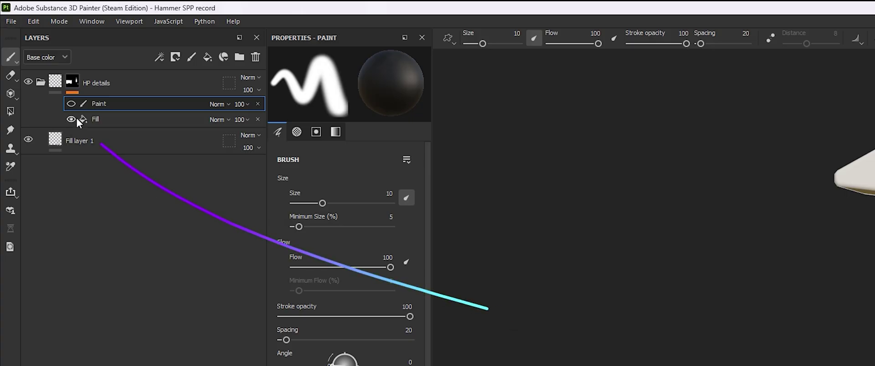
pyautogui.keyDown('alt'); pyautogui.click(30, 83); pyautogui.keyUp('alt')
# Switch both the project configuration and bake normal map formats to DirectX.
pyautogui.click(33, 21)
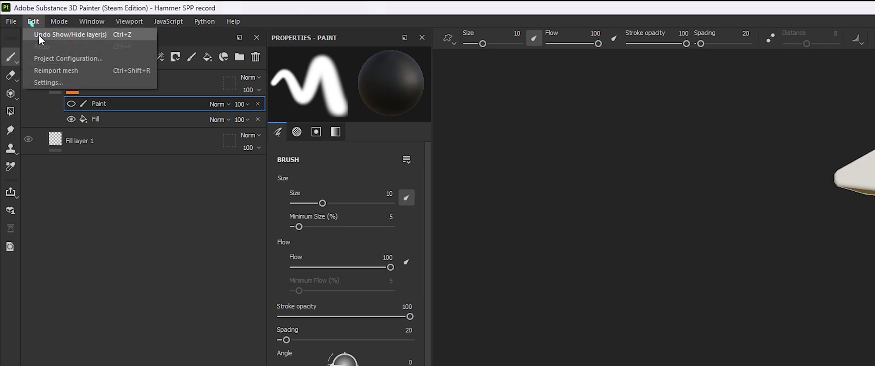
pyautogui.click(64, 59)
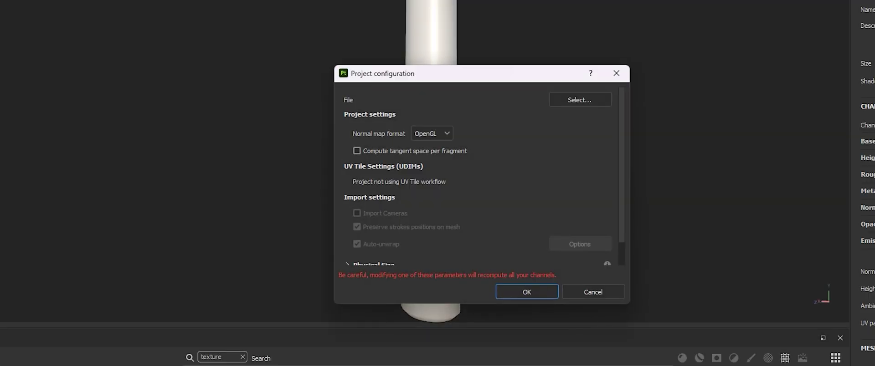
pyautogui.click(436, 133)
pyautogui.click(434, 157)
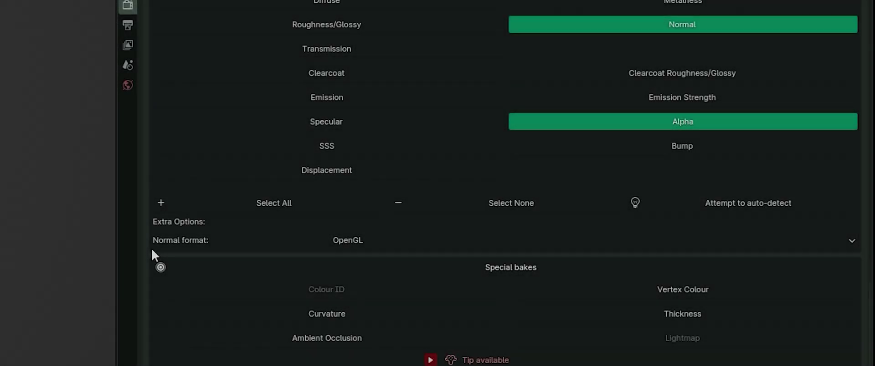
pyautogui.click(358, 241)
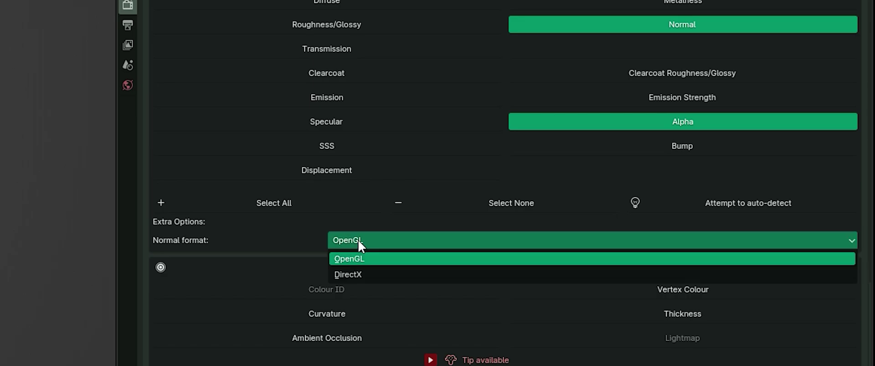
pyautogui.click(357, 274)
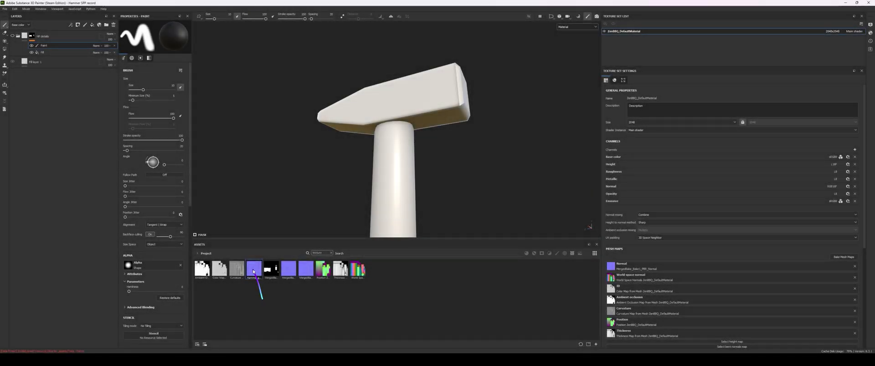
# Use the imported hammer normal as the Normal mesh map, then bake the mesh maps including ambient occlusion.
pyautogui.moveTo(363, 308); pyautogui.dragTo(621, 270)
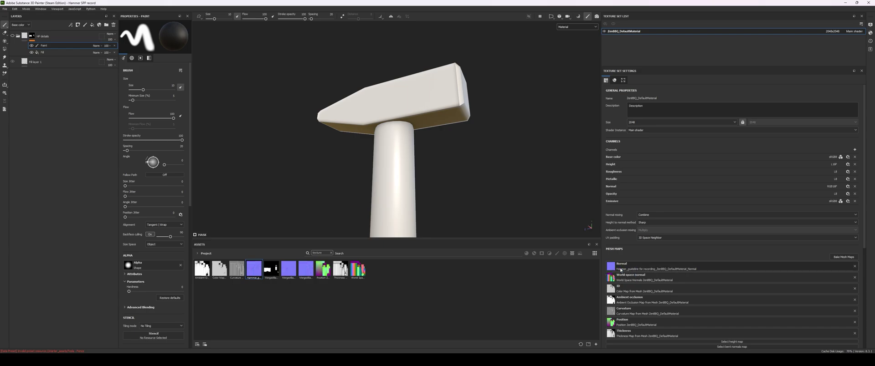
pyautogui.keyDown('alt'); pyautogui.moveTo(454, 146); pyautogui.dragTo(450, 120); pyautogui.keyUp('alt')
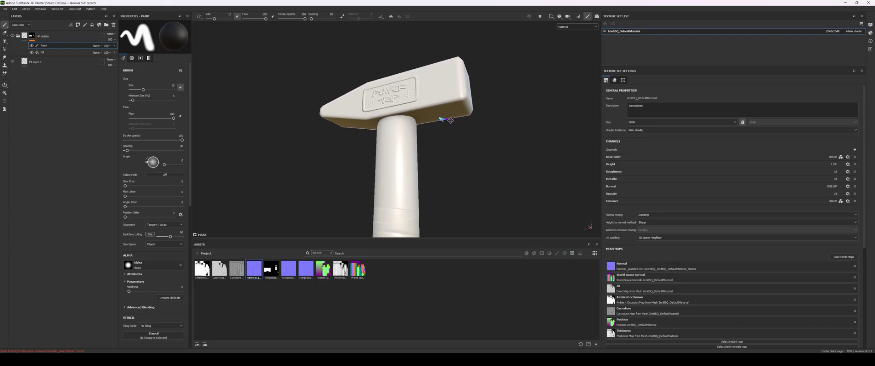
pyautogui.press('Tab')
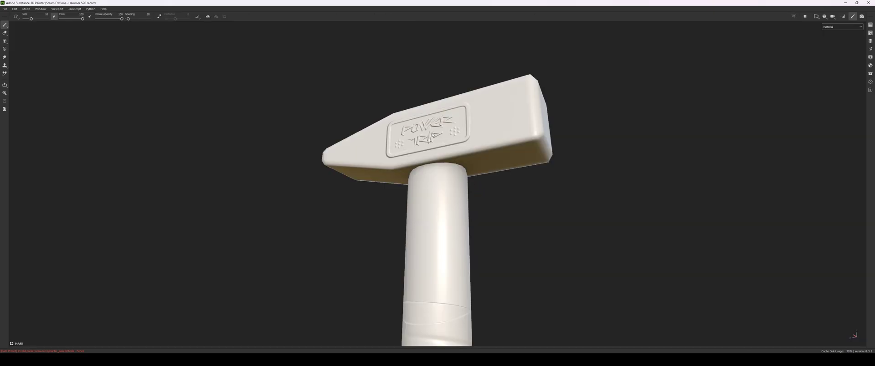
pyautogui.moveTo(454, 153)
pyautogui.keyDown('alt'); pyautogui.mouseDown()
pyautogui.moveTo(485, 216)
pyautogui.moveTo(574, 178)
pyautogui.moveTo(637, 137)
pyautogui.moveTo(516, 135)
pyautogui.mouseUp(); pyautogui.keyUp('alt')
pyautogui.moveTo(574, 146)
pyautogui.keyDown('alt'); pyautogui.mouseDown()
pyautogui.moveTo(641, 140)
pyautogui.moveTo(429, 184)
pyautogui.mouseUp(); pyautogui.keyUp('alt')
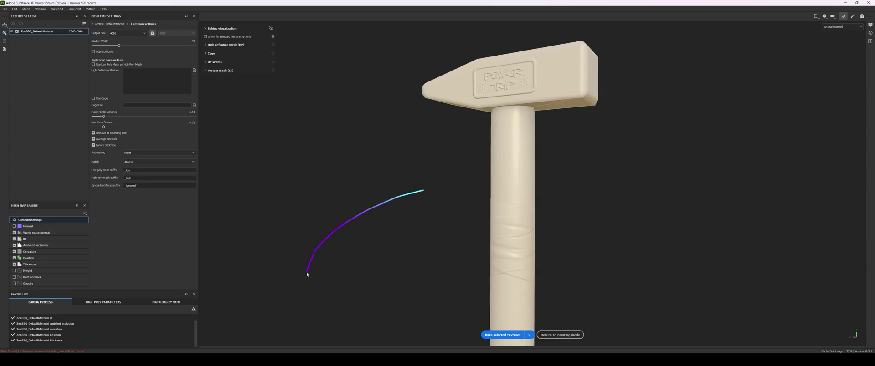
pyautogui.click(34, 246)
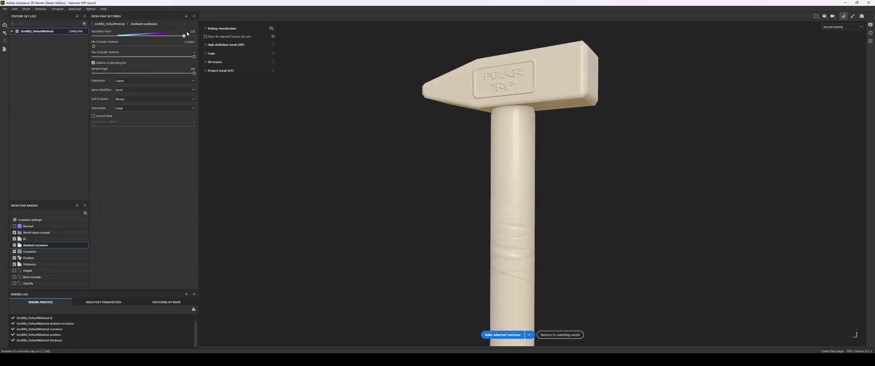
pyautogui.click(496, 335)
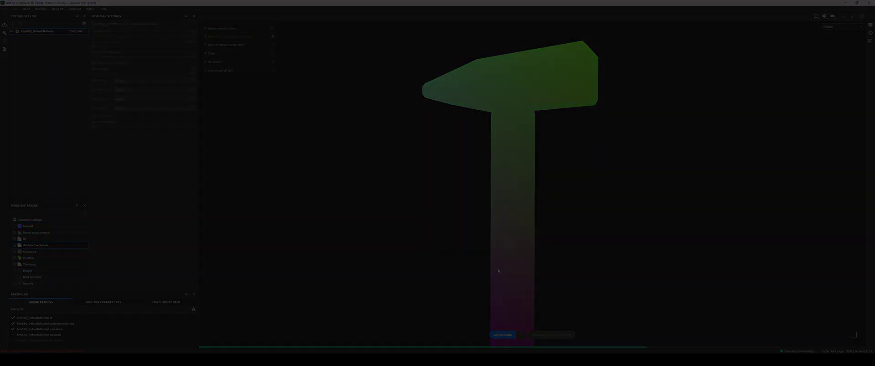
# Display the Ambient occlusion channel in the viewport and reframe to see the whole hammer.
pyautogui.click(842, 27)
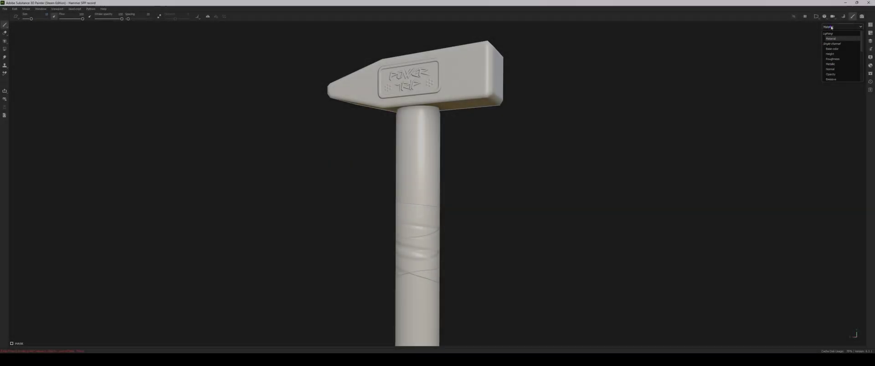
pyautogui.click(830, 72)
pyautogui.scroll(5, 426, 43)
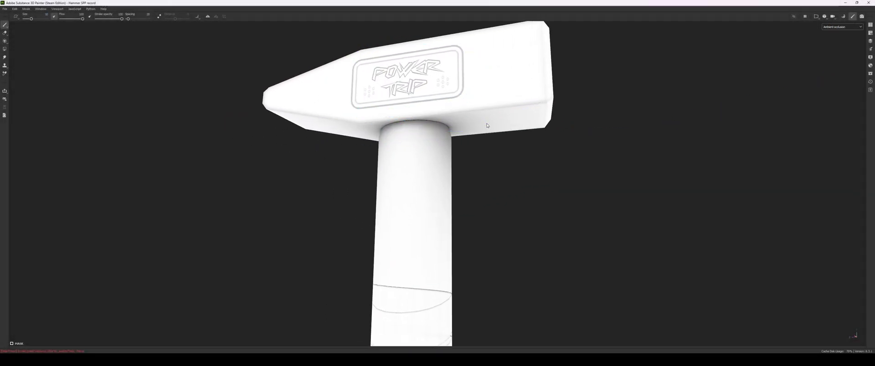
pyautogui.scroll(-3, 486, 137)
pyautogui.moveTo(486, 155)
pyautogui.keyDown('alt'); pyautogui.mouseDown()
pyautogui.moveTo(463, 196)
pyautogui.moveTo(471, 135)
pyautogui.moveTo(450, 62)
pyautogui.mouseUp(); pyautogui.keyUp('alt')
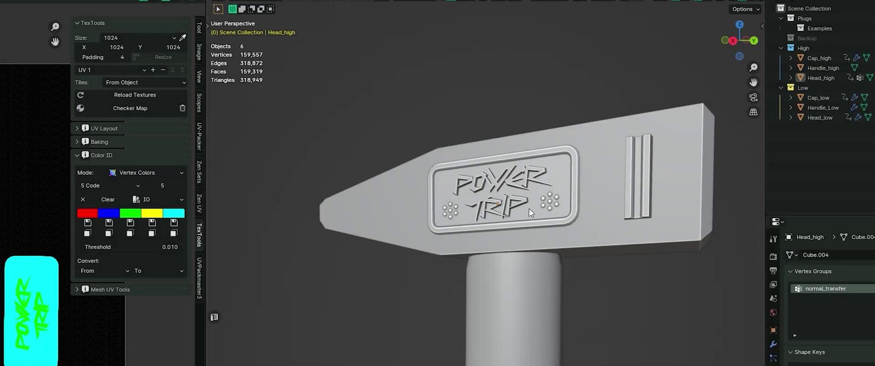
# Give Head_high's nameplate a cyan TexTools Color ID stored as vertex colours.
pyautogui.click(530, 213)
pyautogui.click(174, 223)
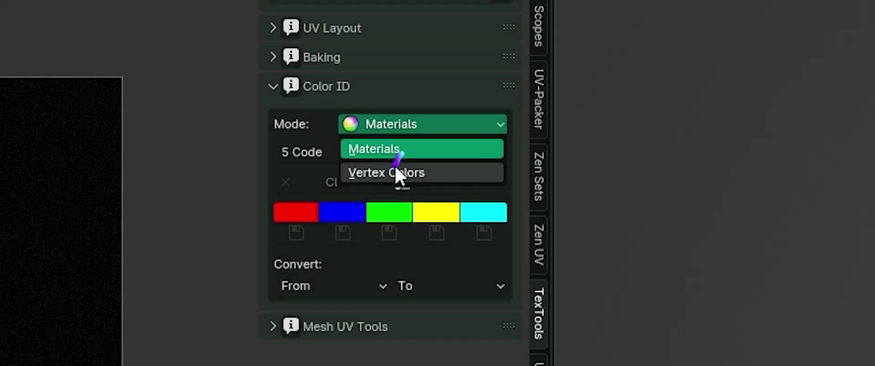
pyautogui.click(396, 172)
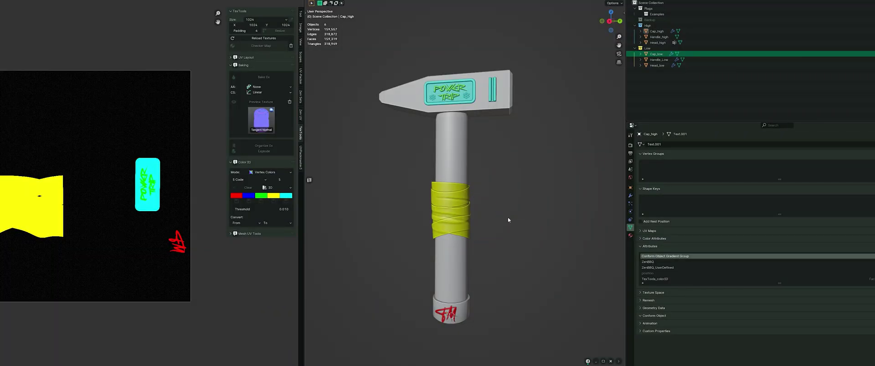
# Select all six hammer objects and pull them apart with ZenBBQ's Explode.
pyautogui.moveTo(509, 221); pyautogui.dragTo(535, 212, button='middle')
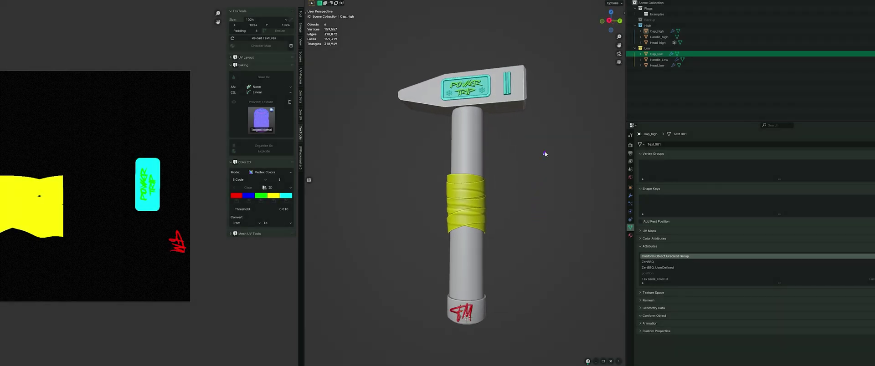
pyautogui.press('a')
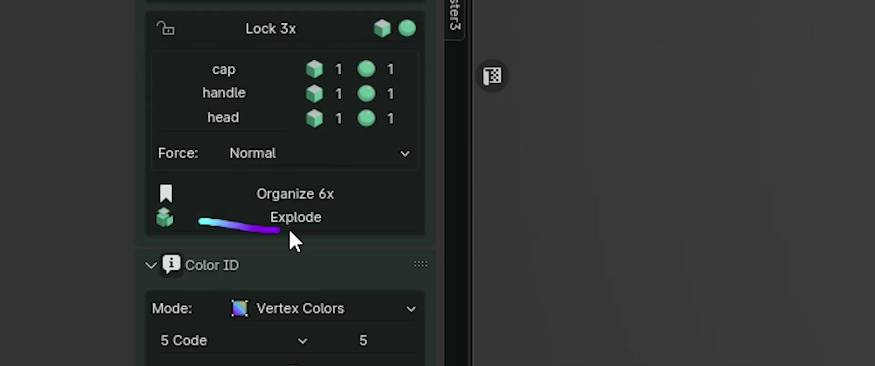
pyautogui.click(348, 222)
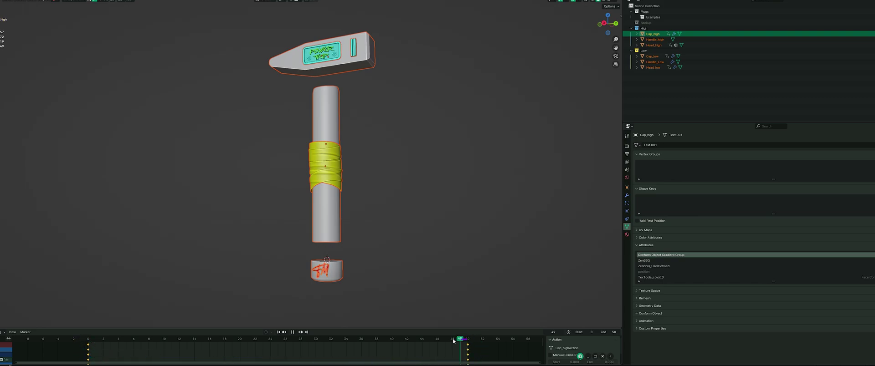
pyautogui.moveTo(454, 342)
pyautogui.mouseDown()
pyautogui.moveTo(107, 342)
pyautogui.moveTo(467, 354)
pyautogui.mouseUp()
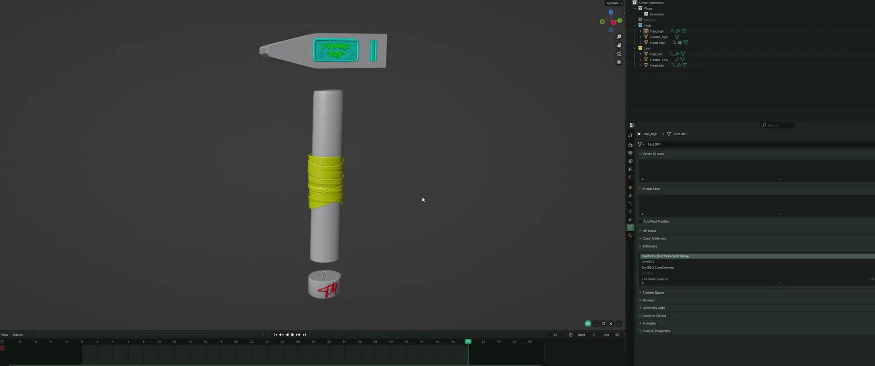
pyautogui.moveTo(422, 199)
pyautogui.mouseDown(button='middle')
pyautogui.moveTo(383, 197)
pyautogui.moveTo(376, 206)
pyautogui.mouseUp(button='middle')
pyautogui.moveTo(376, 232)
pyautogui.mouseDown(button='middle')
pyautogui.moveTo(381, 249)
pyautogui.moveTo(383, 220)
pyautogui.moveTo(371, 209)
pyautogui.moveTo(395, 207)
pyautogui.mouseUp(button='middle')
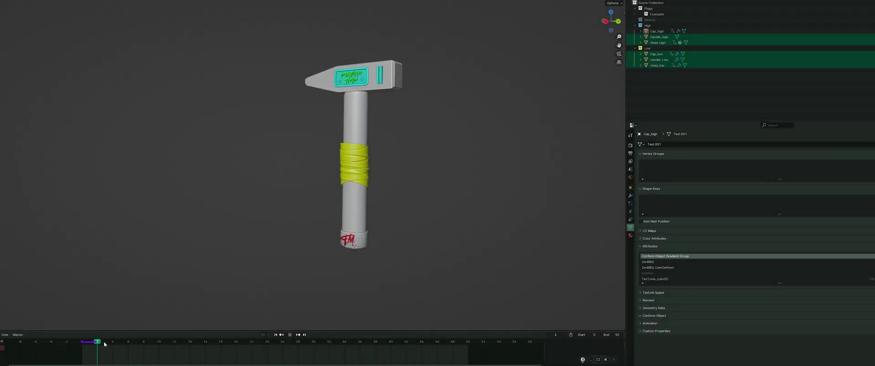
pyautogui.moveTo(104, 344); pyautogui.dragTo(469, 346)
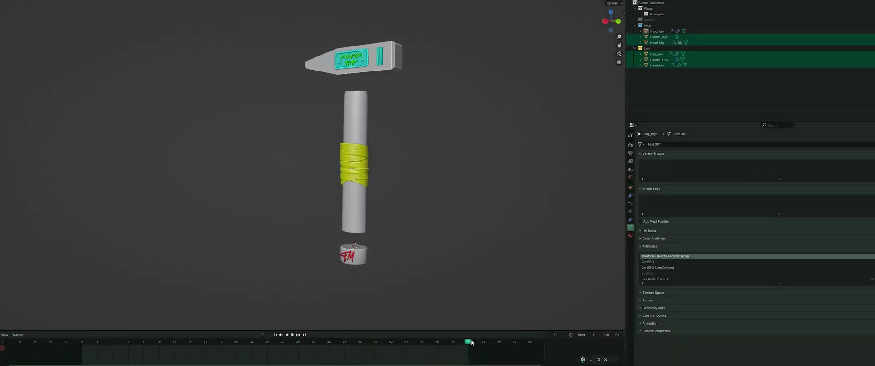
# In SimpleBake, set Auto match mode to By position and enable the Vertex Colour special bake.
pyautogui.click(630, 146)
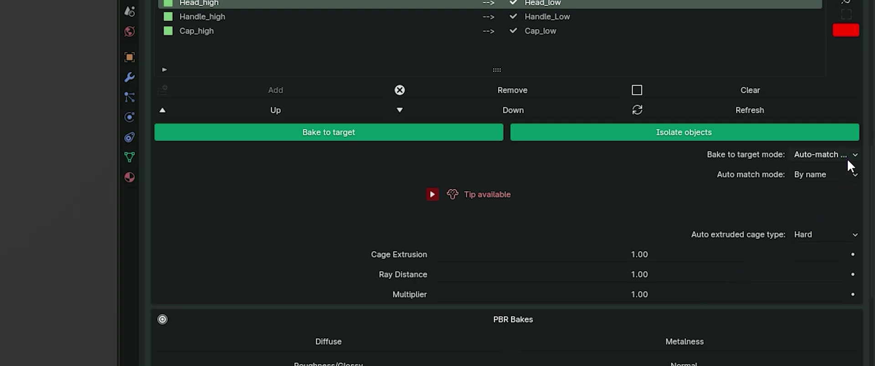
pyautogui.click(847, 158)
pyautogui.click(844, 172)
pyautogui.click(834, 205)
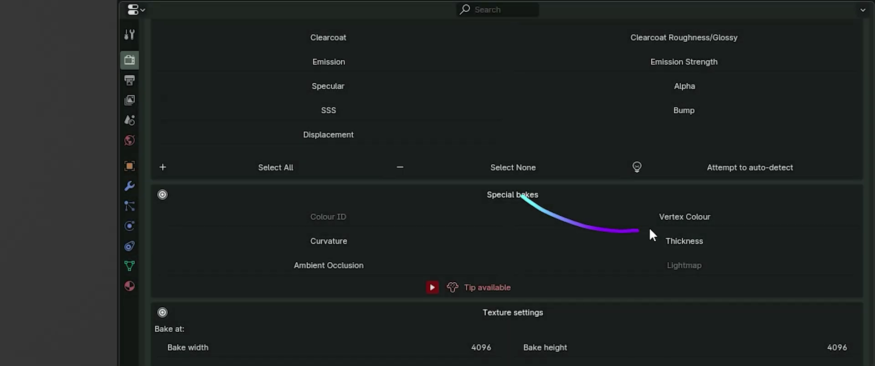
pyautogui.click(659, 223)
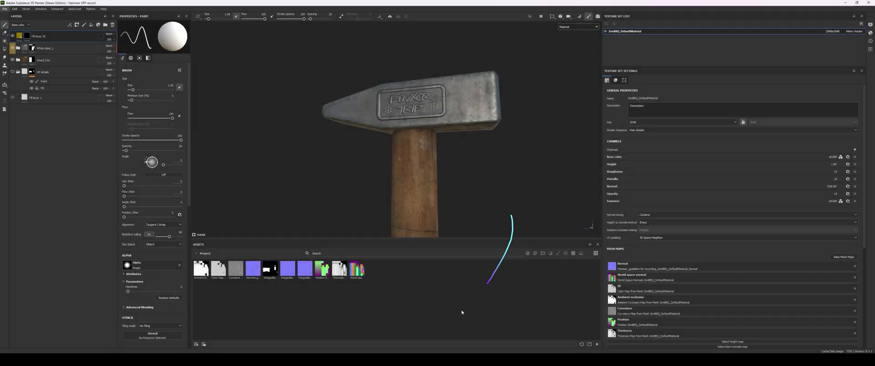
# Import the Vertex Colour .tga from the SimpleBake folder into the Assets panel.
pyautogui.click(448, 338)
pyautogui.moveTo(466, 294); pyautogui.dragTo(467, 293)
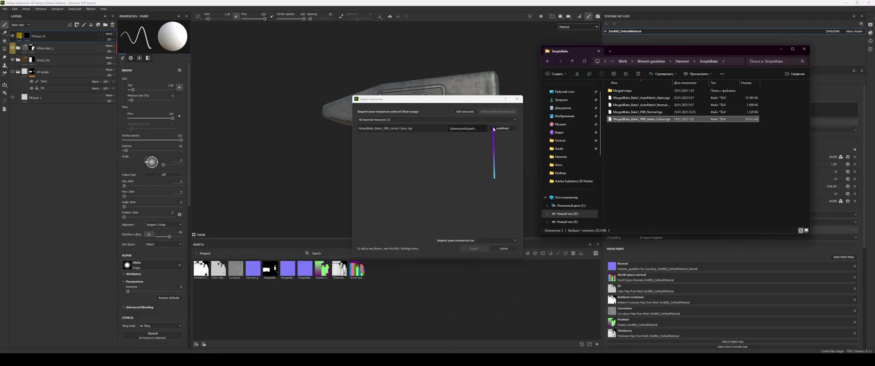
pyautogui.click(482, 249)
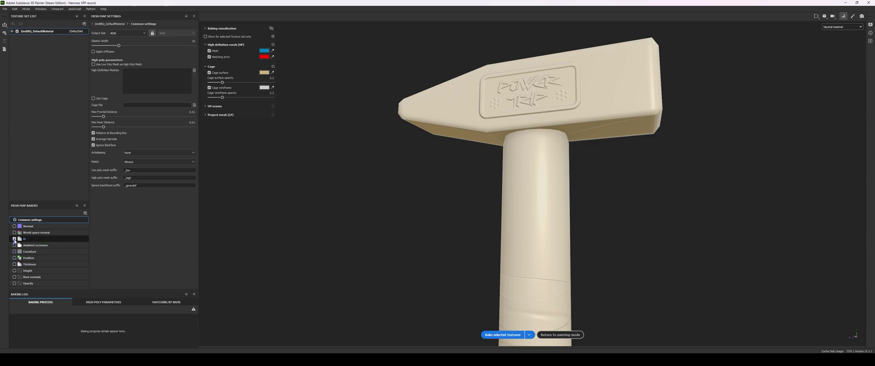
# Set the ID baker's Color Source to Vertex Color with the imported texture.
pyautogui.click(30, 240)
pyautogui.click(117, 34)
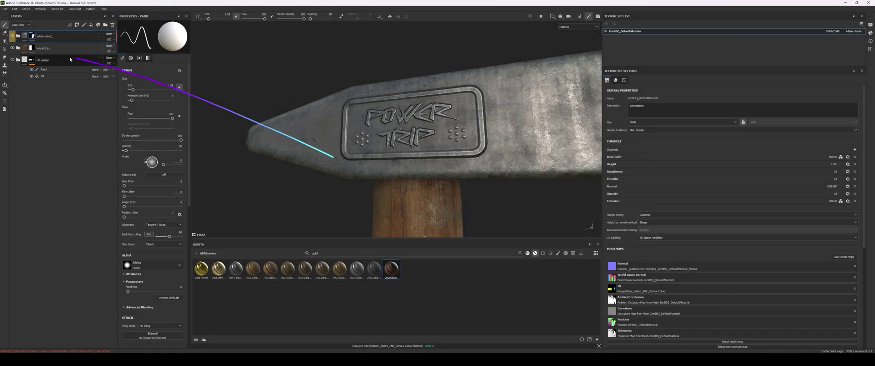
# Duplicate the HP details group as 'Vertex color' on top and delete Fill layer 1.
pyautogui.rightClick(69, 61)
pyautogui.click(100, 172)
pyautogui.moveTo(72, 58); pyautogui.dragTo(49, 36)
pyautogui.write('Vertex color')
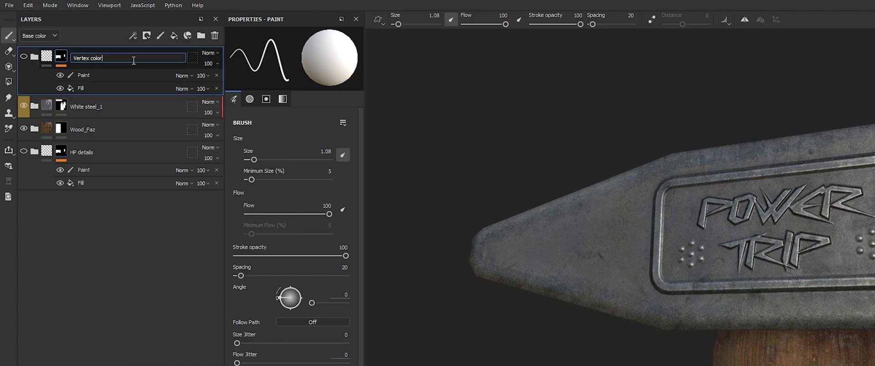
pyautogui.press('Return')
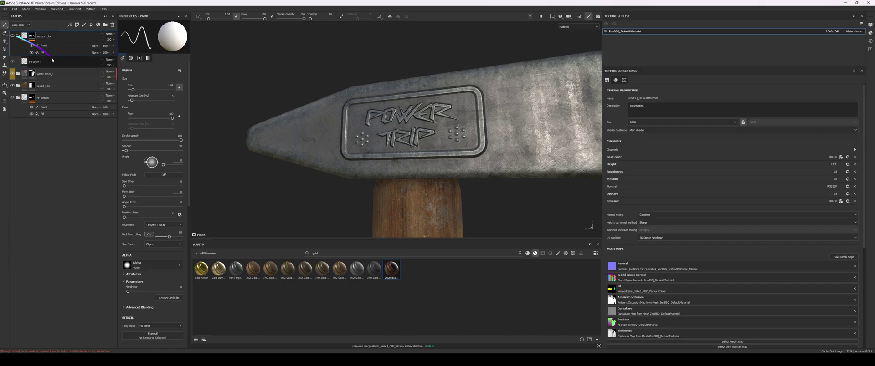
pyautogui.click(52, 60)
pyautogui.press('Delete')
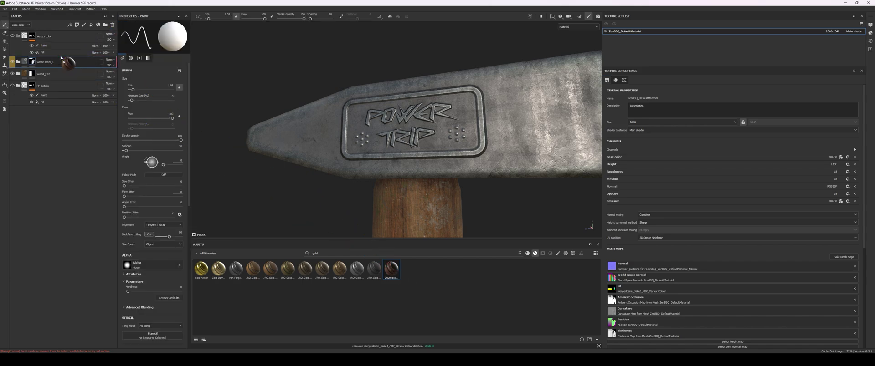
# Add an Oxyhydrated gold layer masked by Color Selection to the lettering's ID colour.
pyautogui.moveTo(61, 57); pyautogui.dragTo(56, 63)
pyautogui.rightClick(56, 65)
pyautogui.click(85, 85)
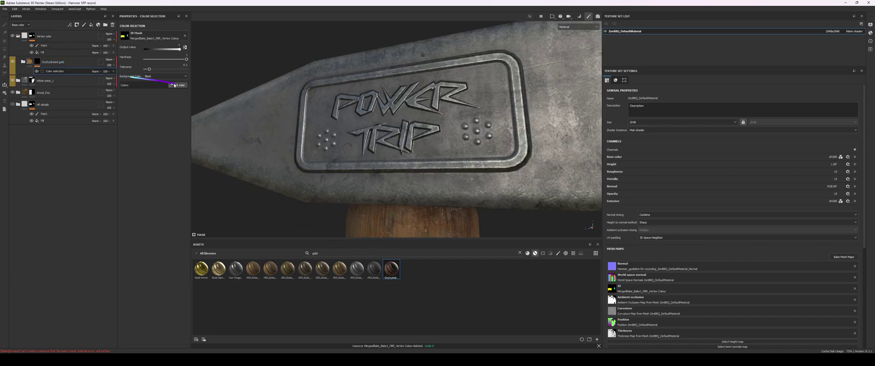
pyautogui.click(182, 85)
pyautogui.click(397, 107)
# Zoom and pan out to view the whole hammer.
pyautogui.scroll(-5, 400, 121)
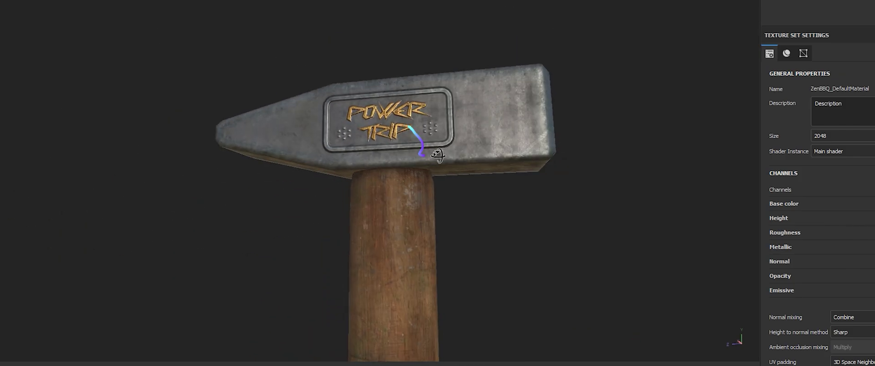
pyautogui.keyDown('alt'); pyautogui.moveTo(573, 186); pyautogui.dragTo(471, 184); pyautogui.keyUp('alt')
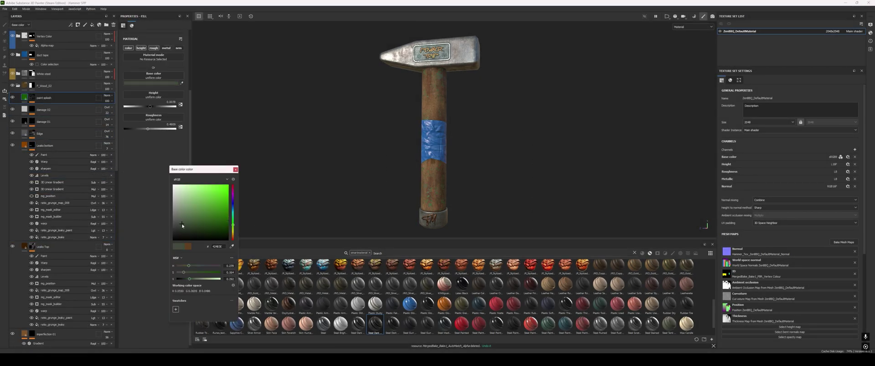
# Add a base colour Levels adjustment to the duct tape layer.
pyautogui.click(46, 155)
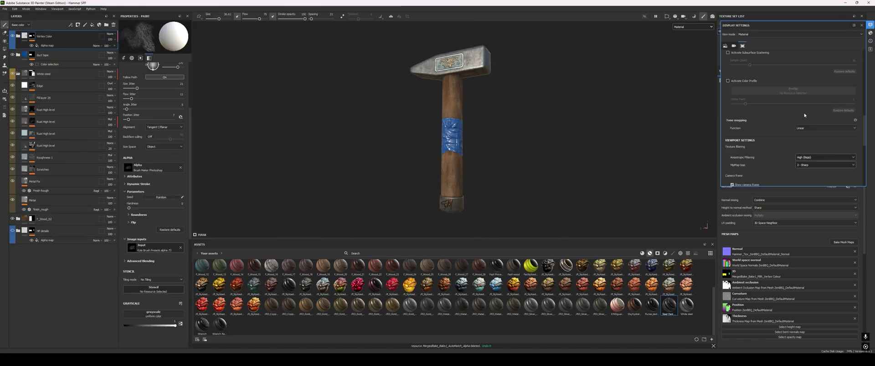
pyautogui.click(77, 261)
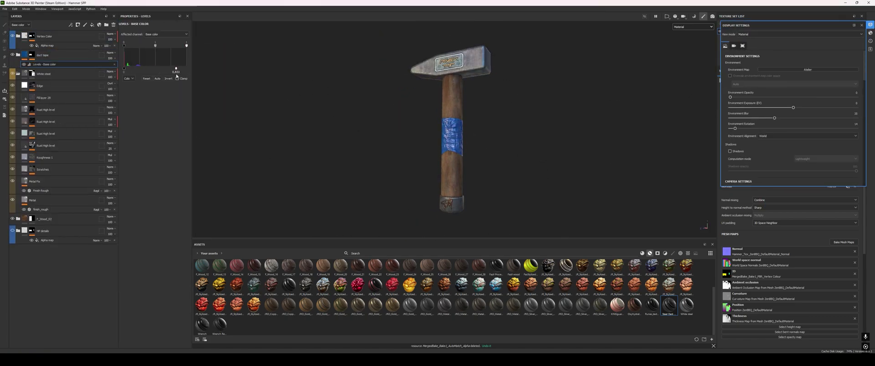